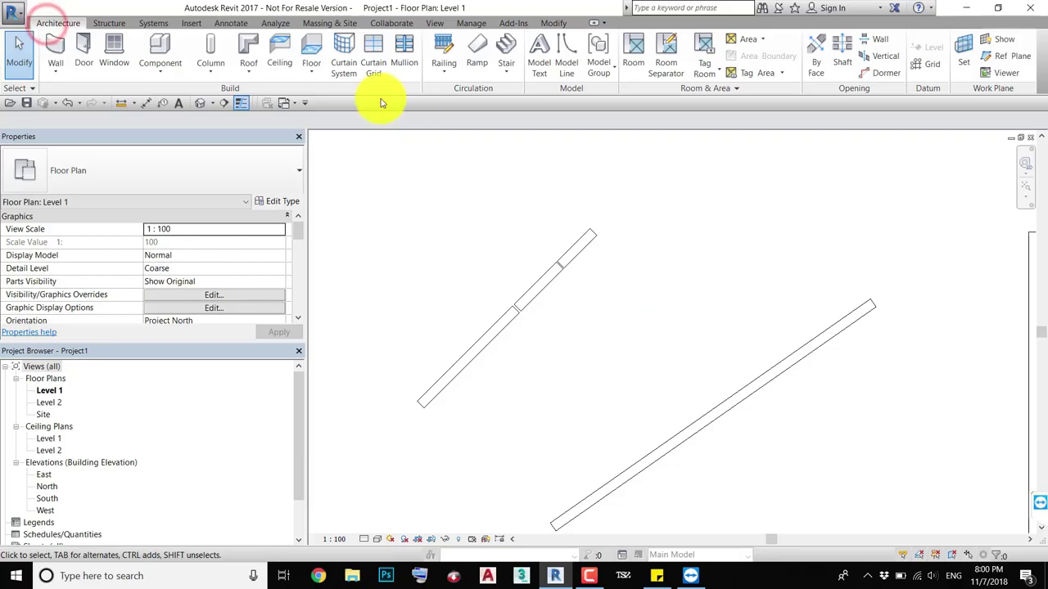
Zoom out the Level 1 plan to show the whole fan of angled walls.
click(471, 24)
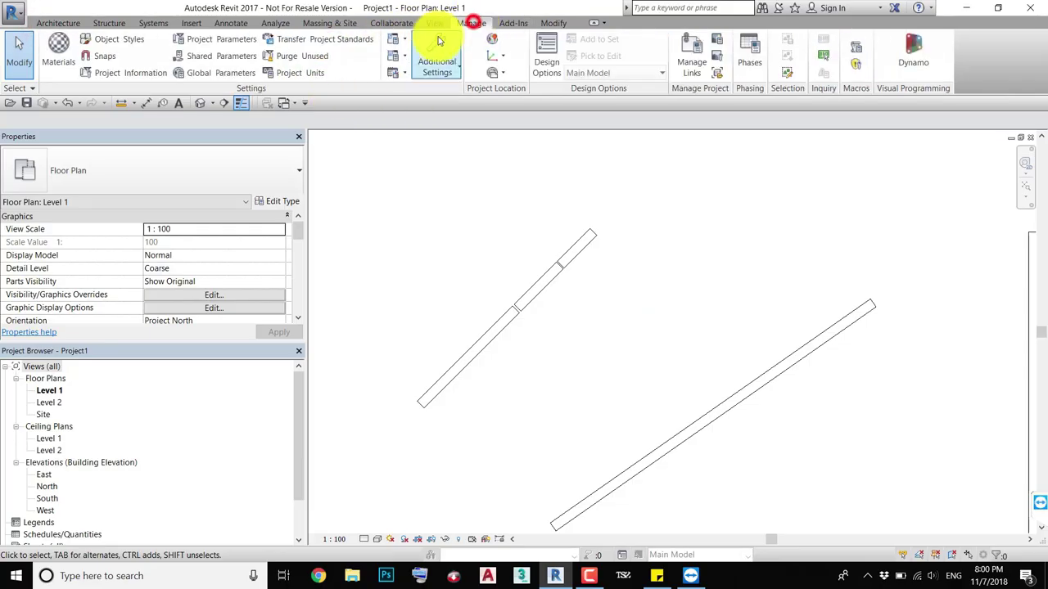
click(563, 23)
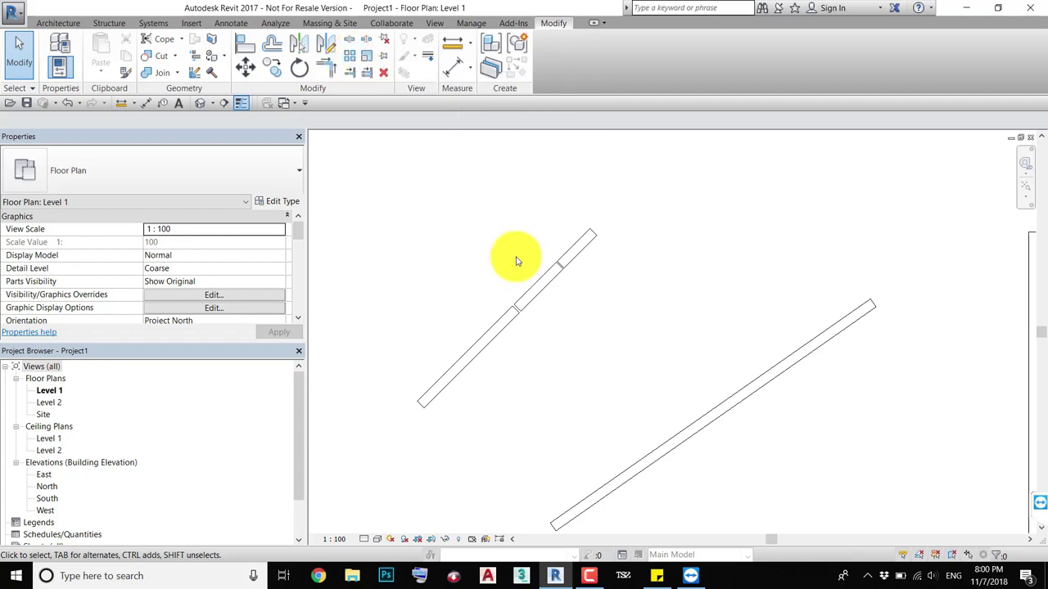
scroll(516, 260, down, 2)
scroll(581, 351, down, 1)
scroll(603, 351, down, 1)
Select the top 15000.0 angled wall, center it in view, and start Array.
click(606, 285)
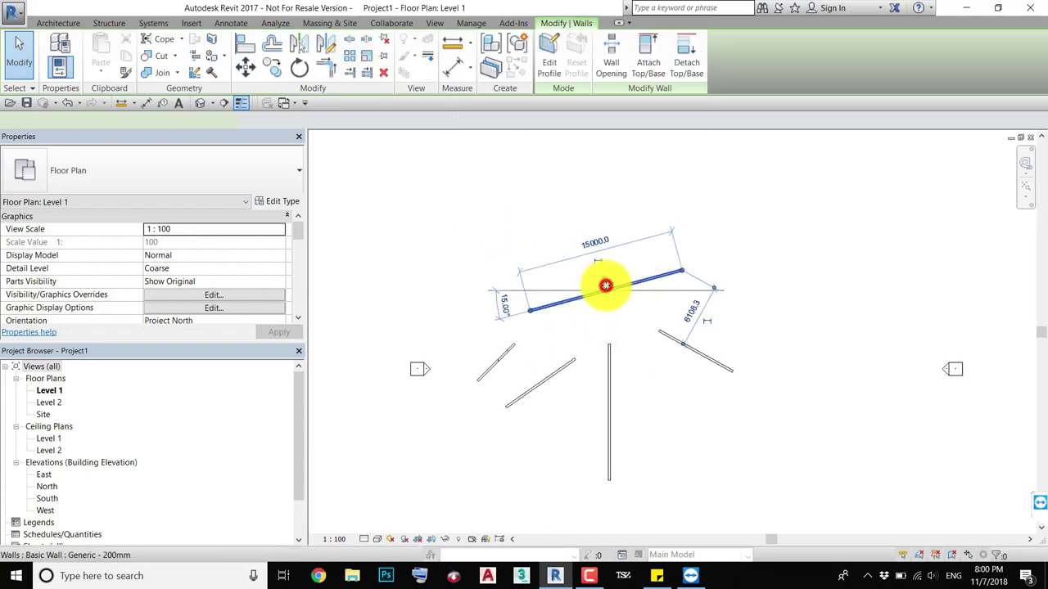
middle_drag(606, 285, 618, 391)
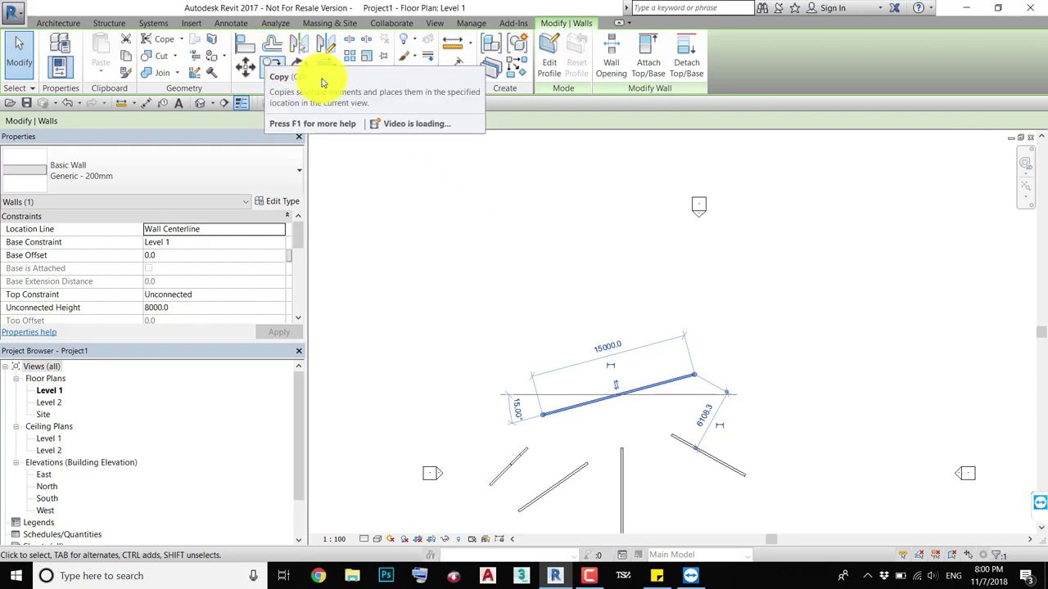
click(352, 64)
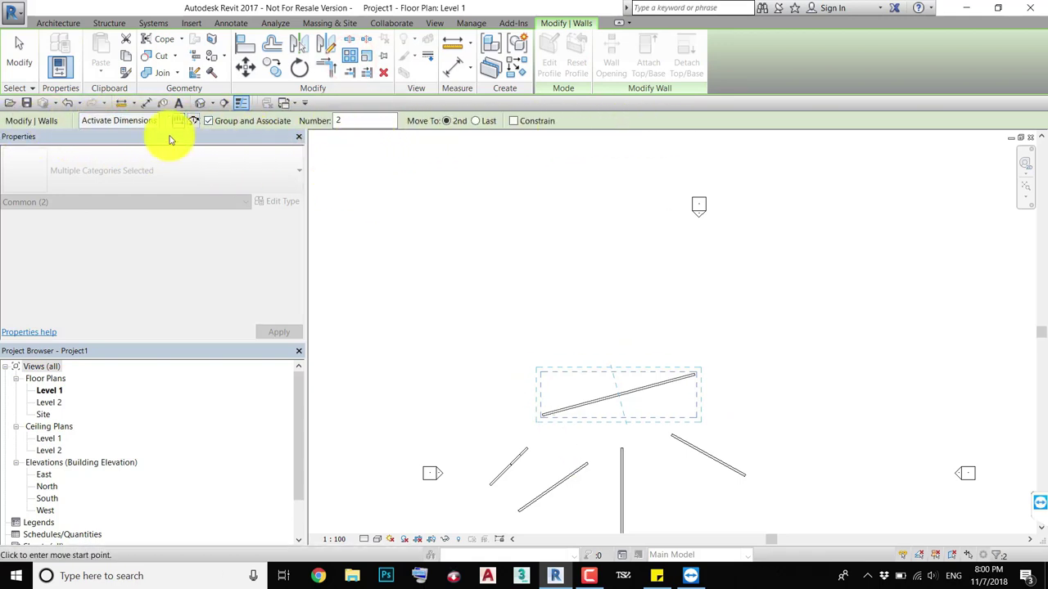
Array the top wall as a grouped array of 2, placing the copy 5000.0 away.
click(178, 121)
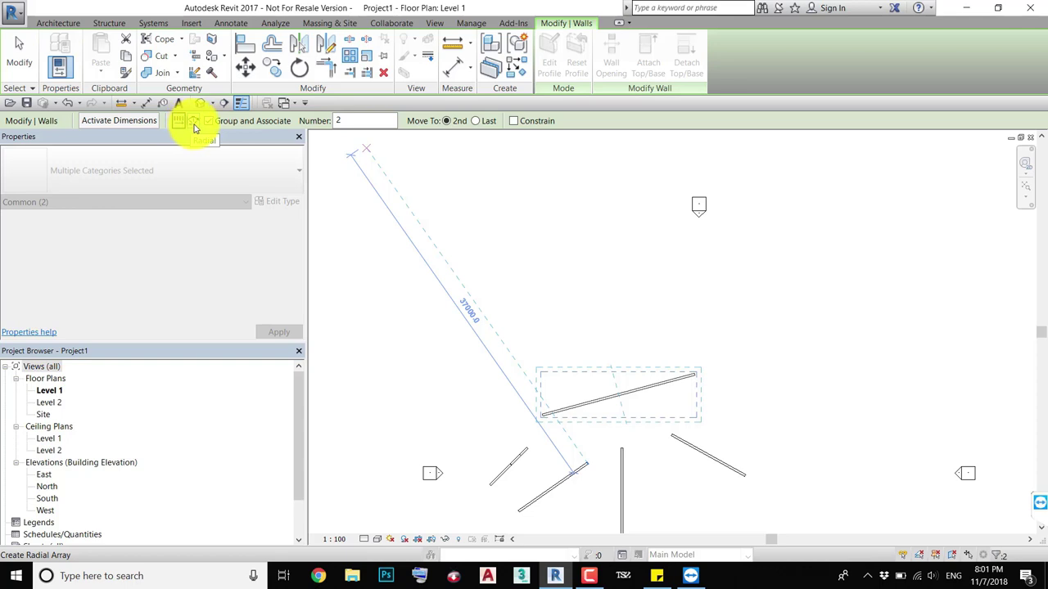
click(194, 123)
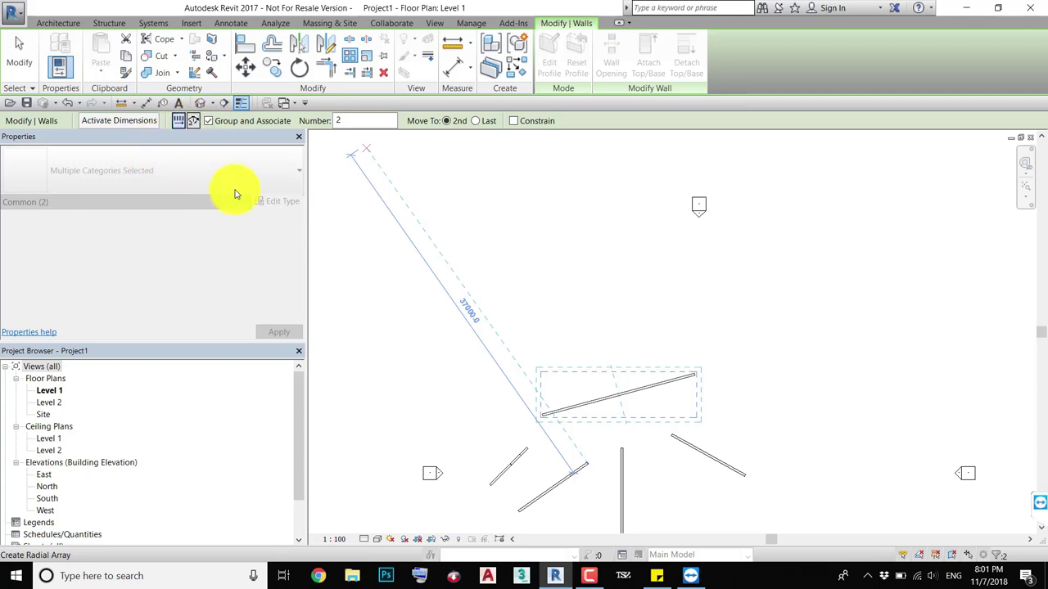
double_click(359, 124)
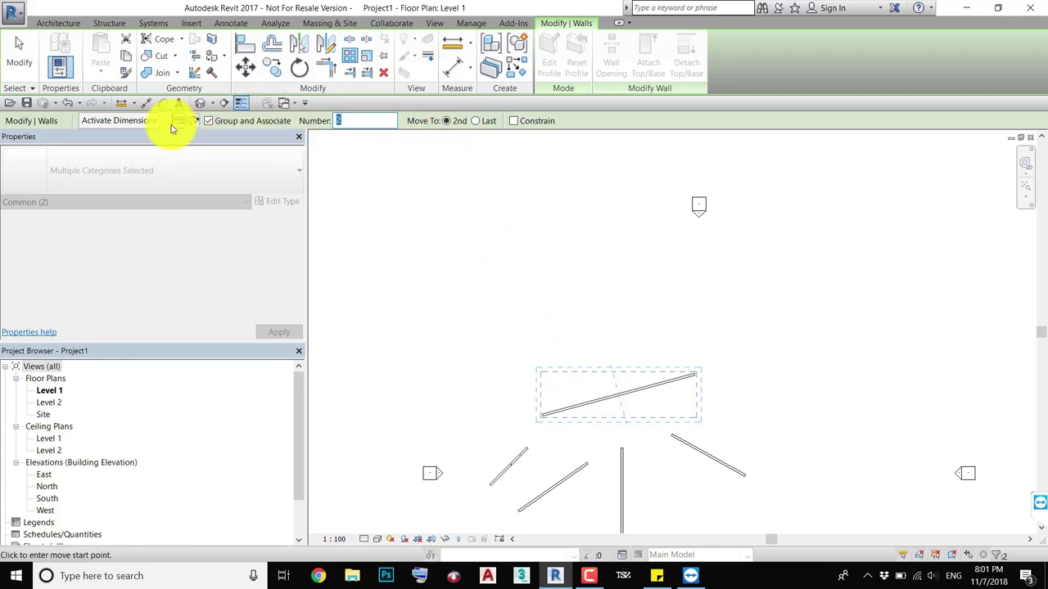
click(613, 393)
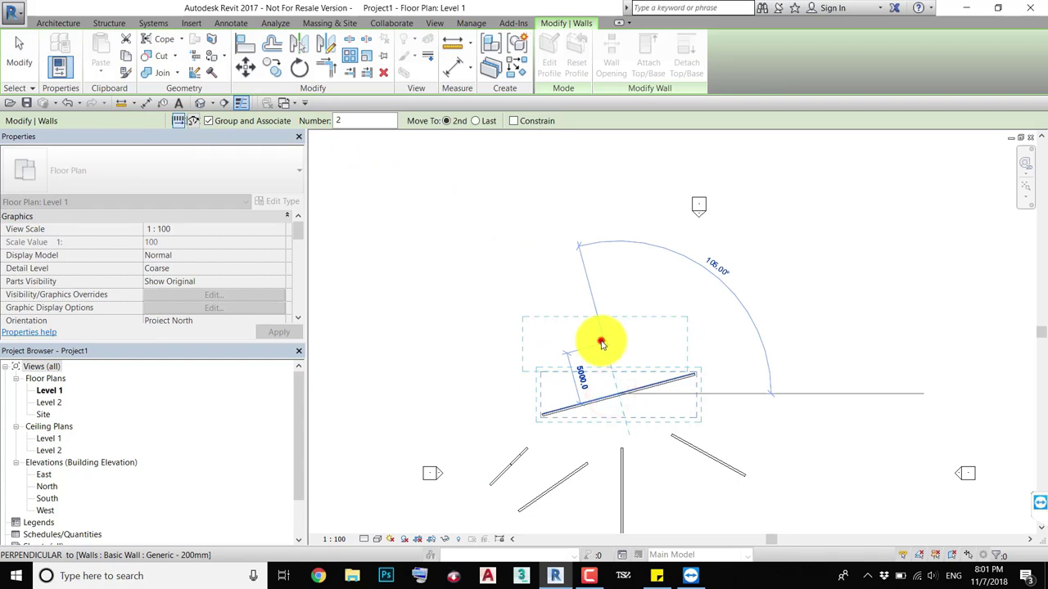
click(601, 344)
click(518, 386)
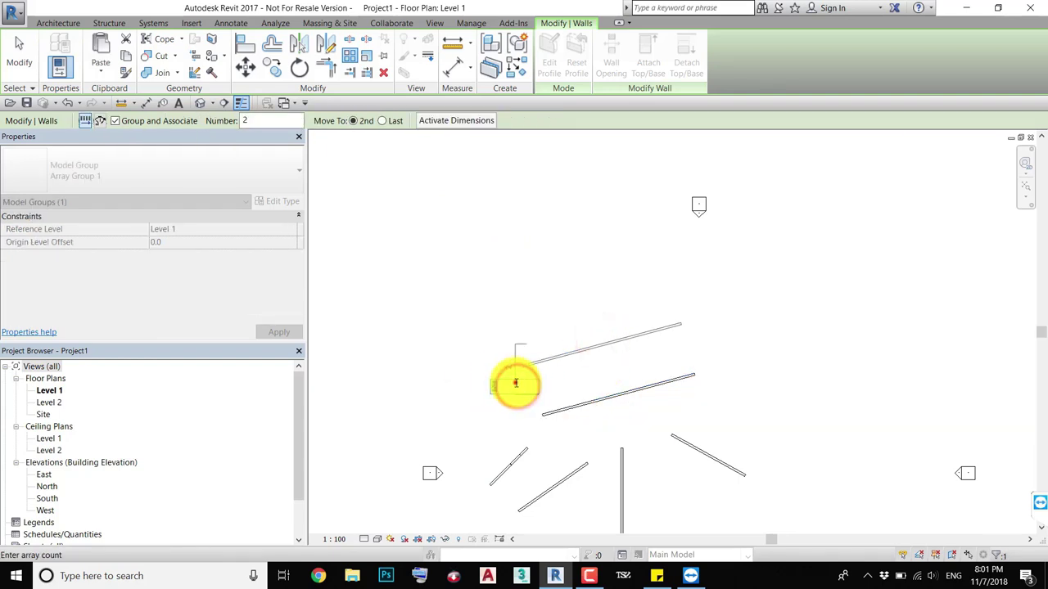
Change the wall array count to 5.
click(516, 384)
text(5)
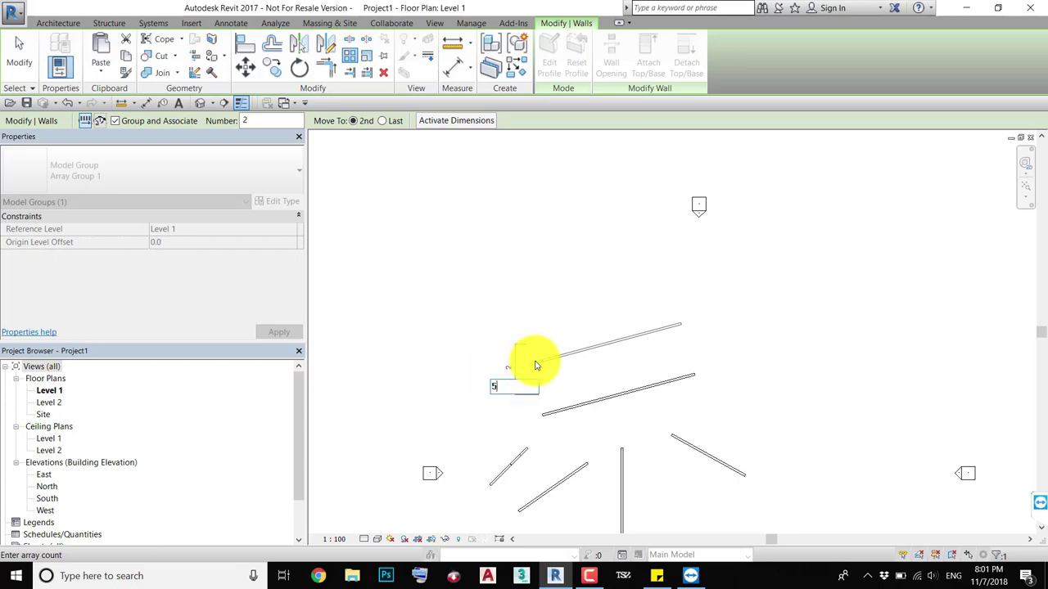
key(Return)
middle_drag(543, 374, 486, 377)
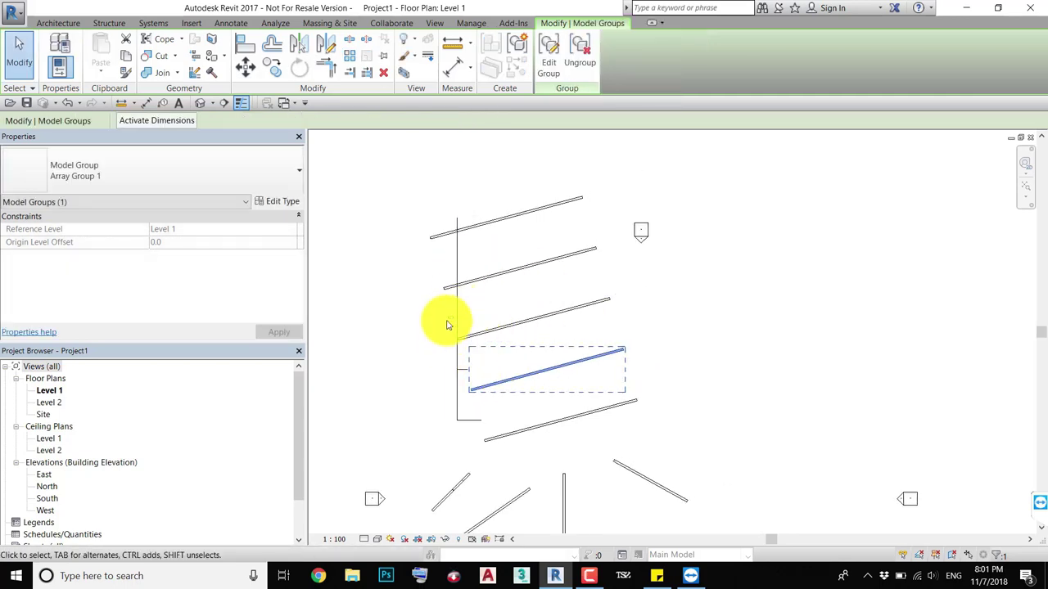
middle_drag(515, 305, 519, 335)
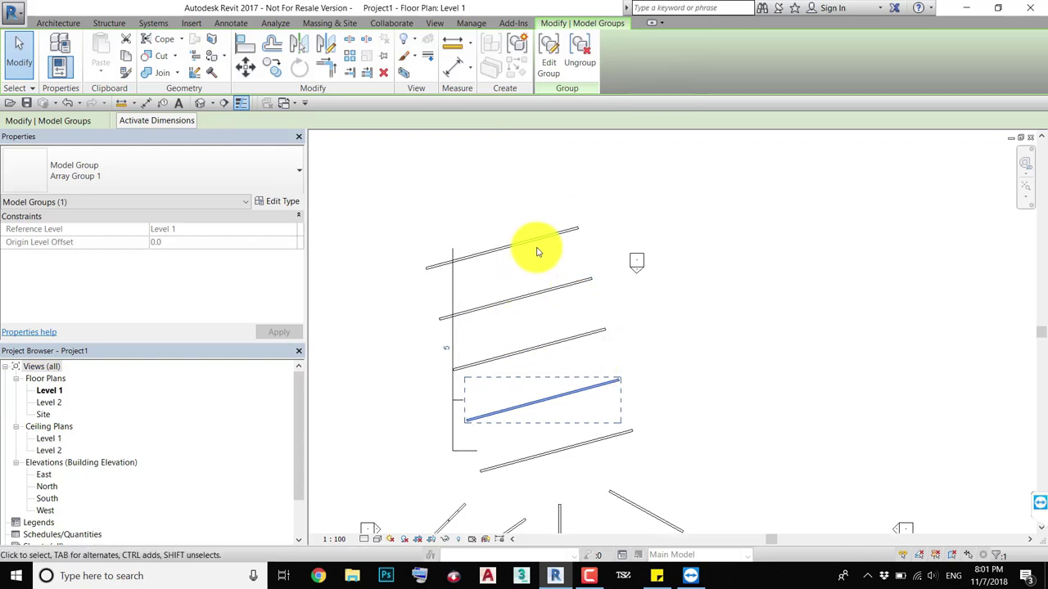
Drag the top array copy up-left to widen the spacing between copies.
click(728, 358)
scroll(573, 374, down, 1)
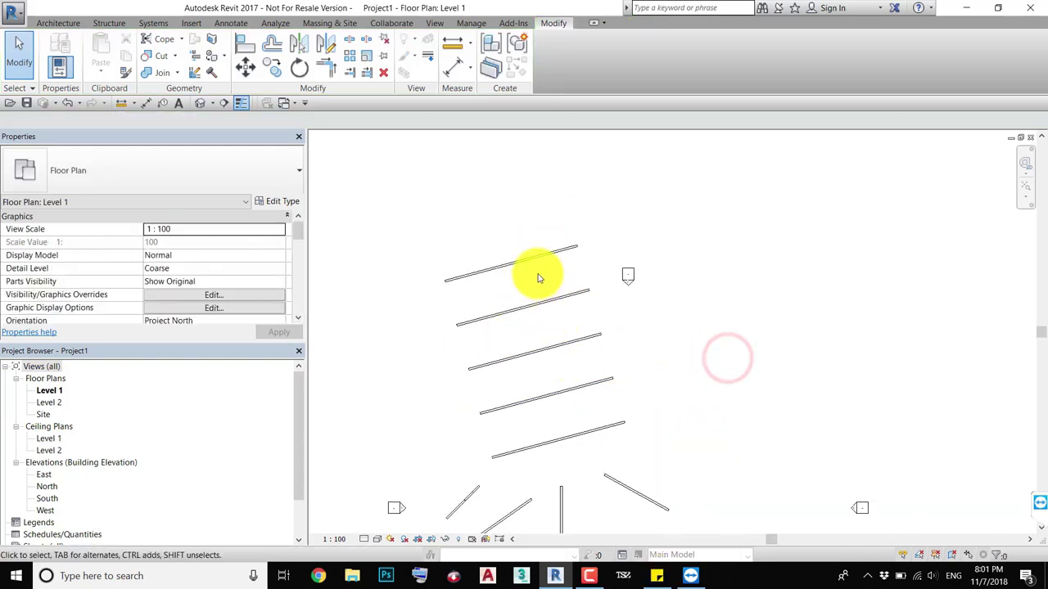
click(533, 257)
drag(533, 257, 502, 190)
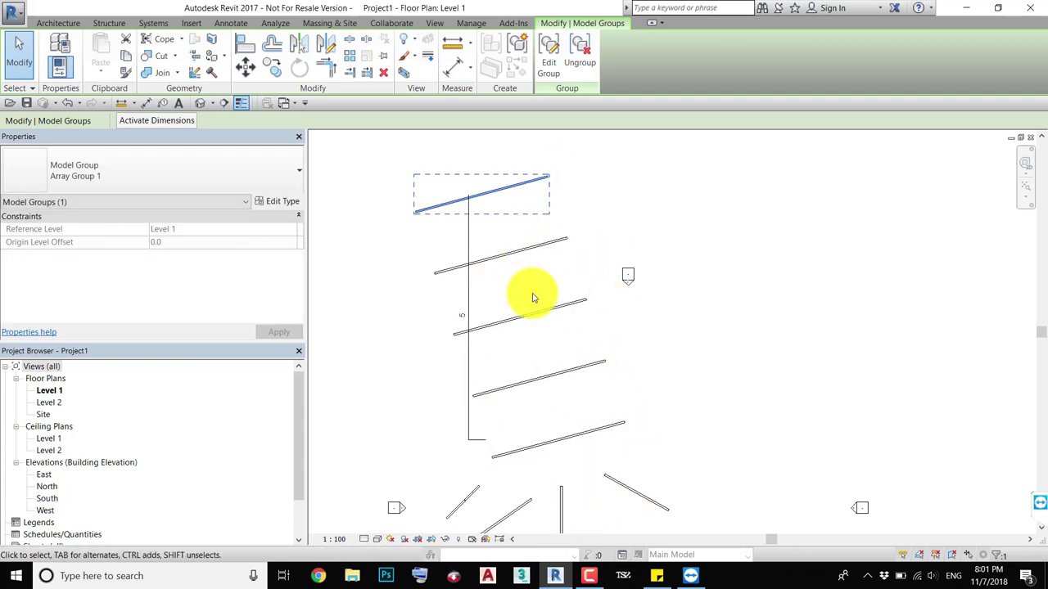
scroll(568, 355, down, 2)
Move the right angled fan wall down-right and the vertical fan wall to the right.
click(684, 381)
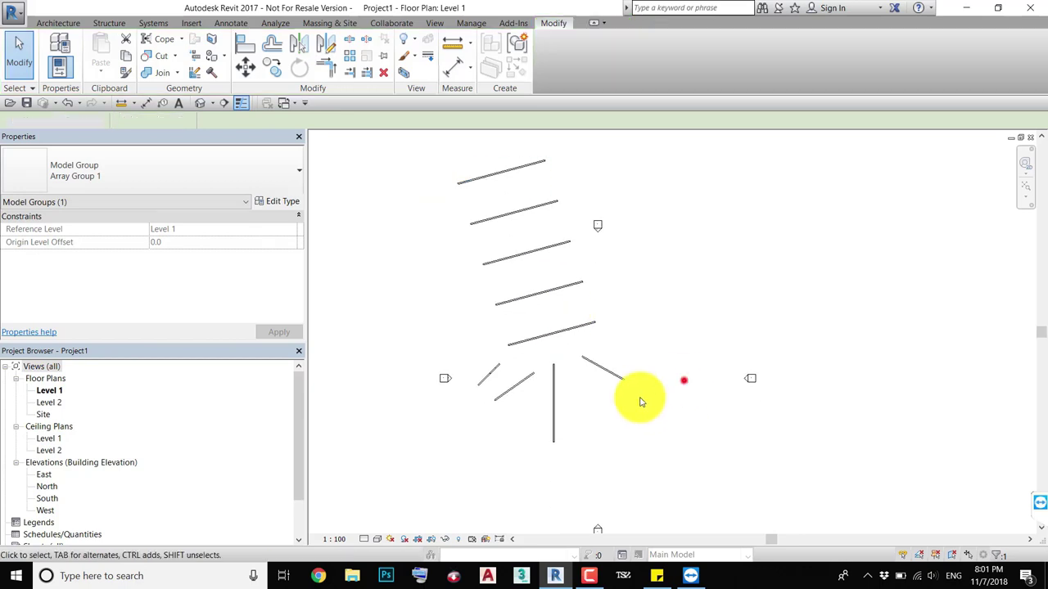
click(613, 370)
drag(609, 369, 702, 451)
drag(596, 399, 534, 432)
drag(552, 382, 649, 368)
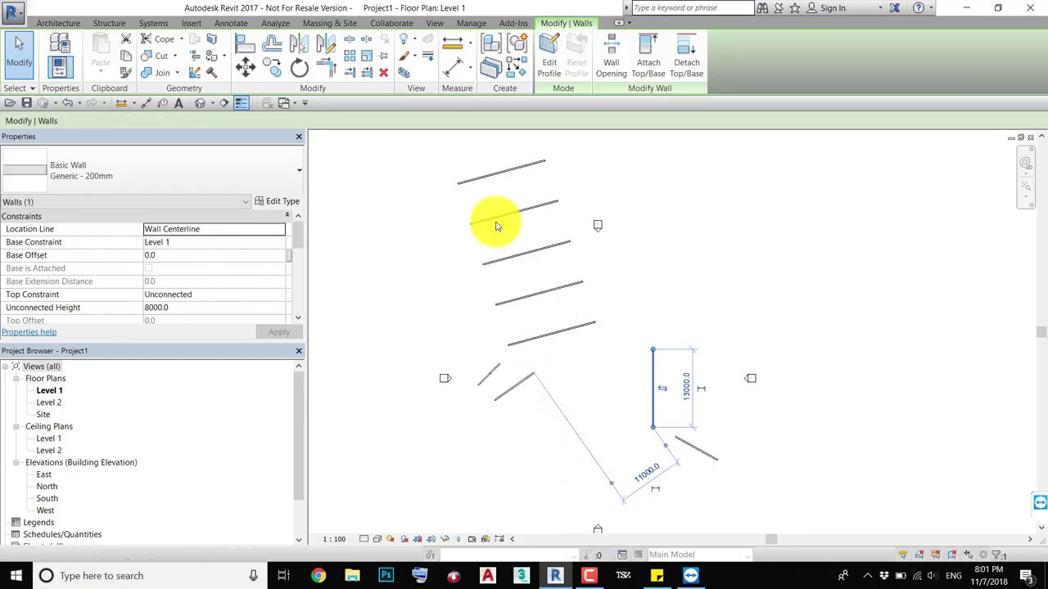
Raise the wall array count to 7.
middle_drag(497, 226, 515, 298)
click(524, 240)
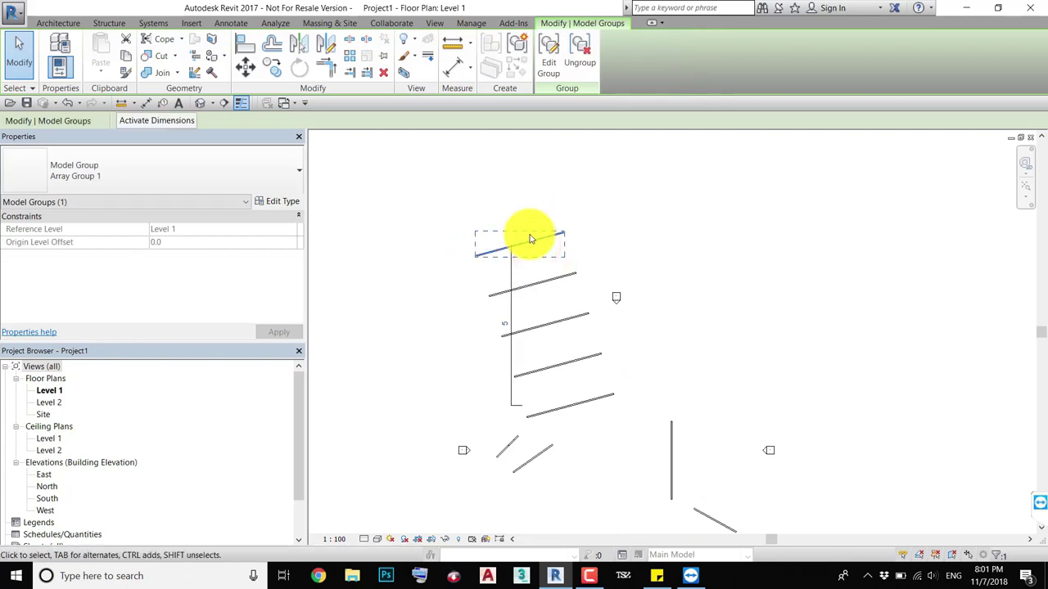
scroll(532, 239, up, 1)
scroll(533, 239, up, 1)
middle_drag(532, 240, 526, 212)
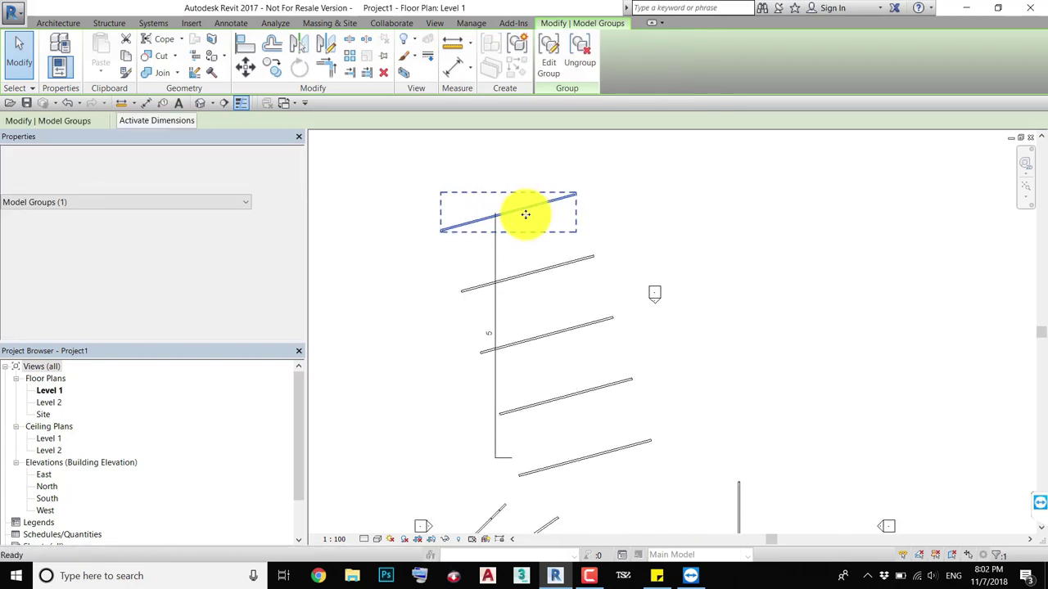
click(491, 330)
text(7)
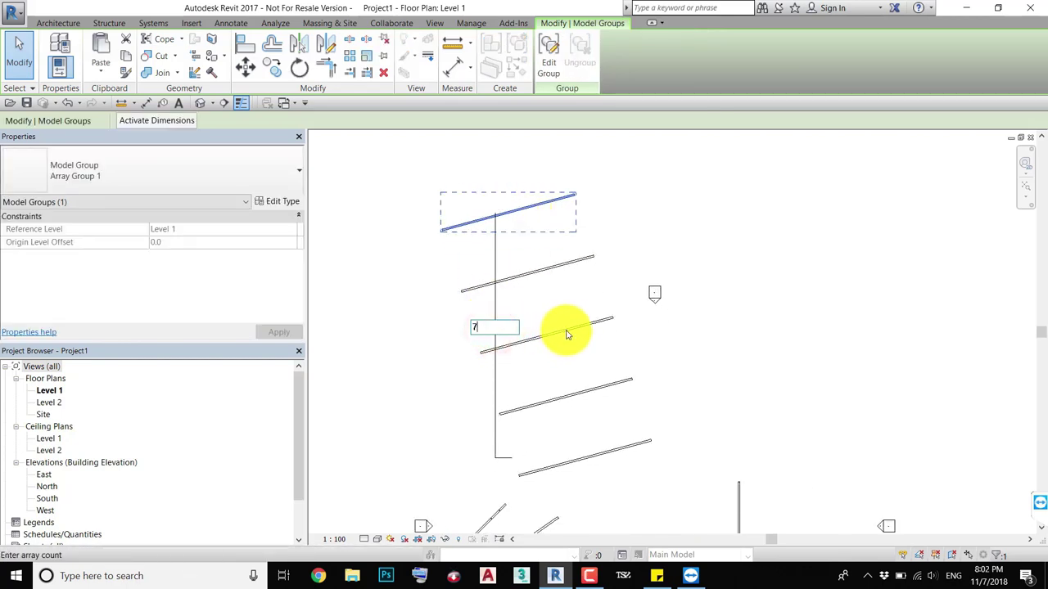
key(Return)
scroll(562, 344, down, 2)
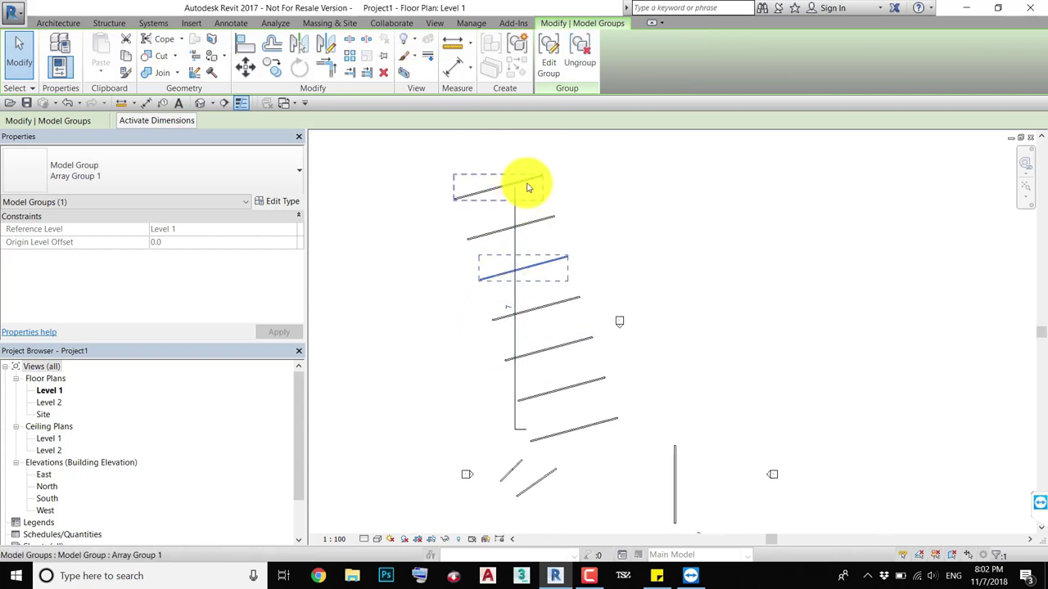
Drag the last copy up-left to spread the array, then delete the top-left copy.
drag(525, 181, 555, 346)
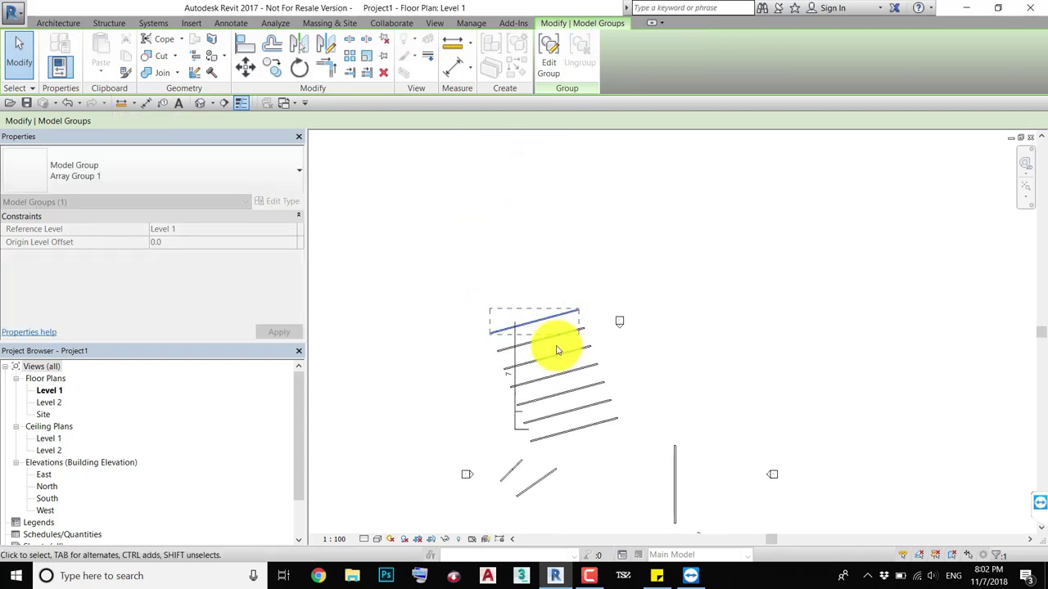
drag(547, 300, 383, 256)
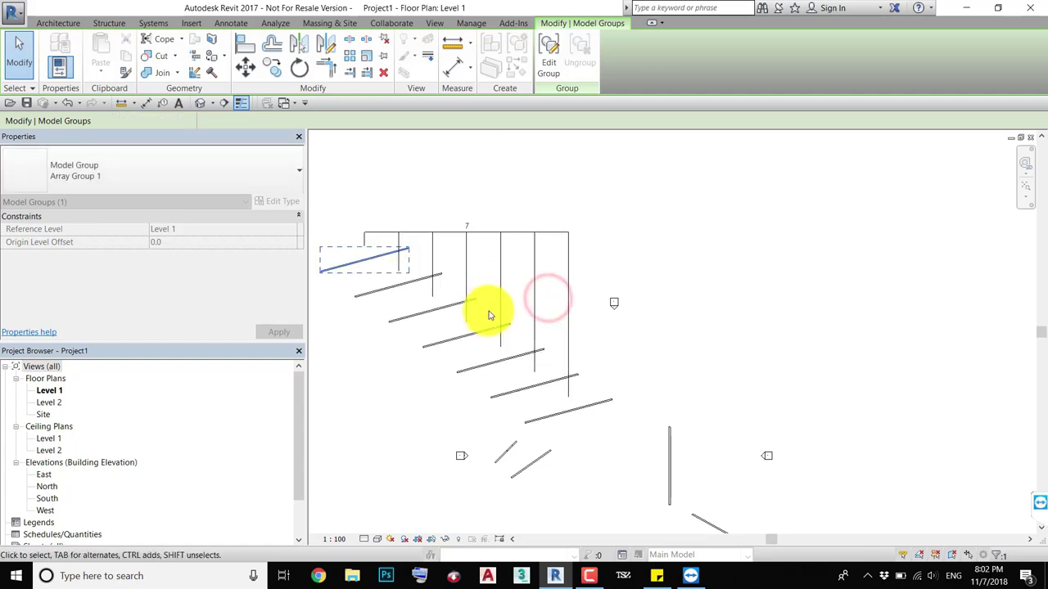
middle_drag(498, 319, 527, 298)
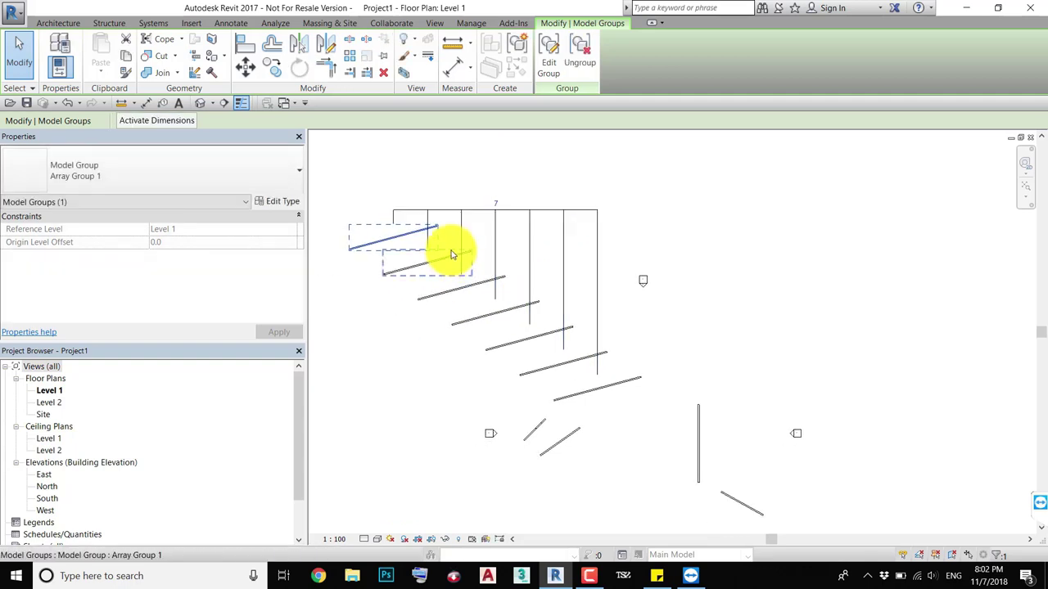
key(Delete)
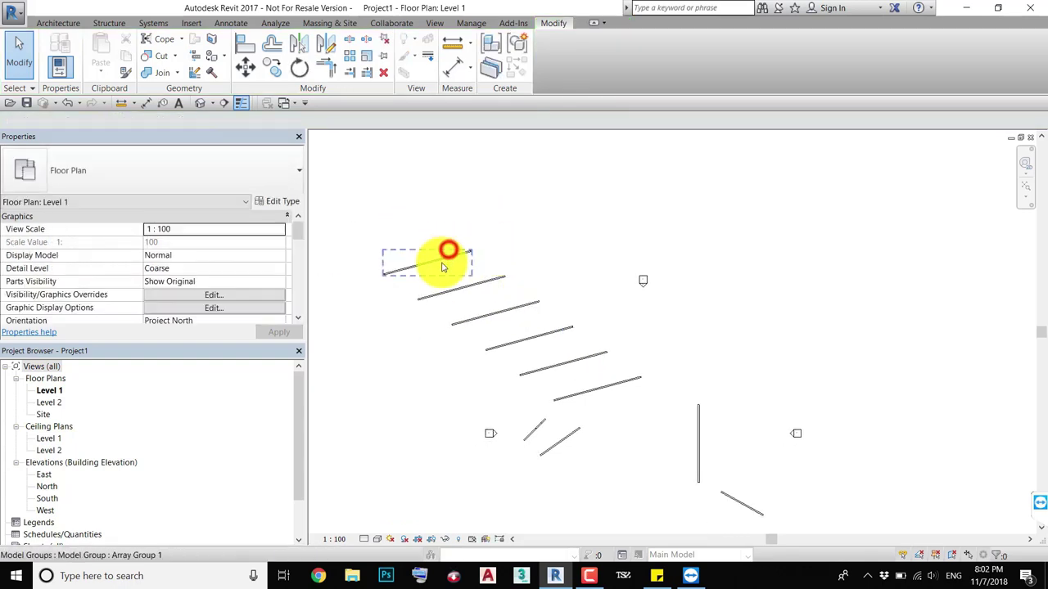
drag(442, 267, 424, 240)
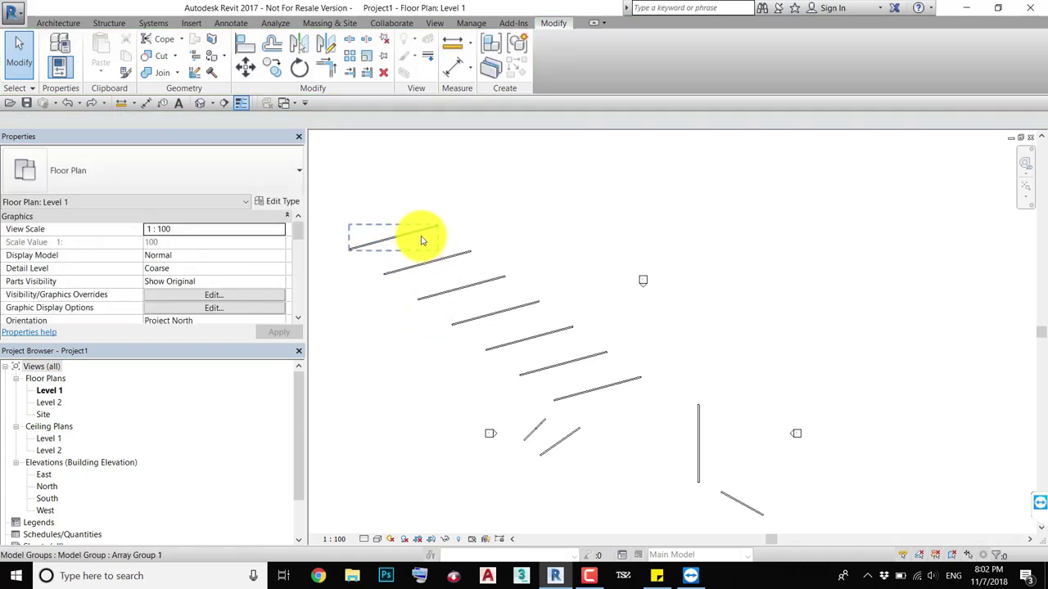
Open Array Group 1 in group edit mode and select its top wall.
click(423, 239)
double_click(407, 241)
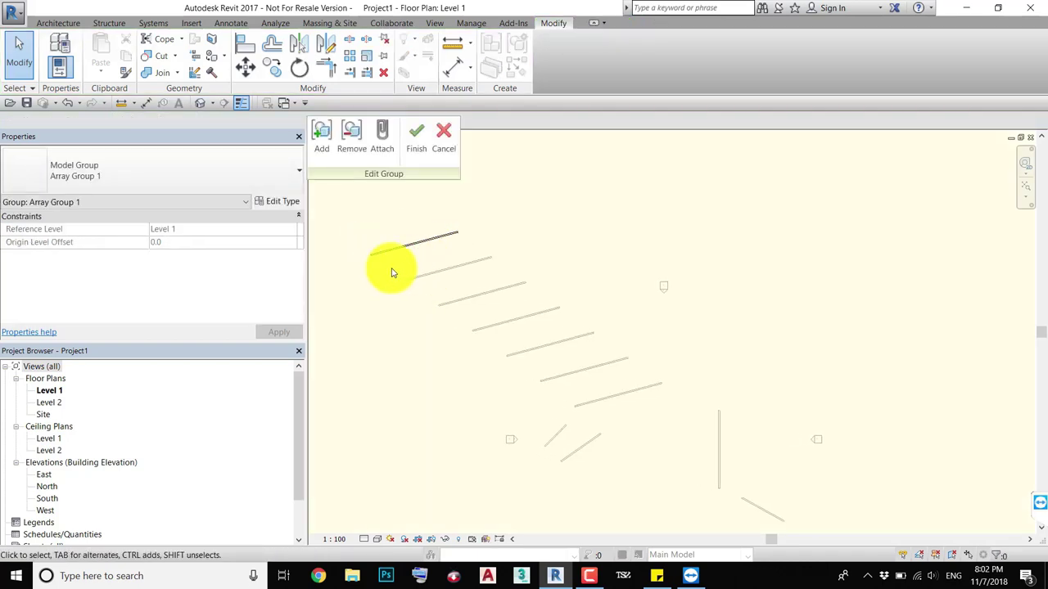
scroll(401, 258, up, 1)
click(414, 249)
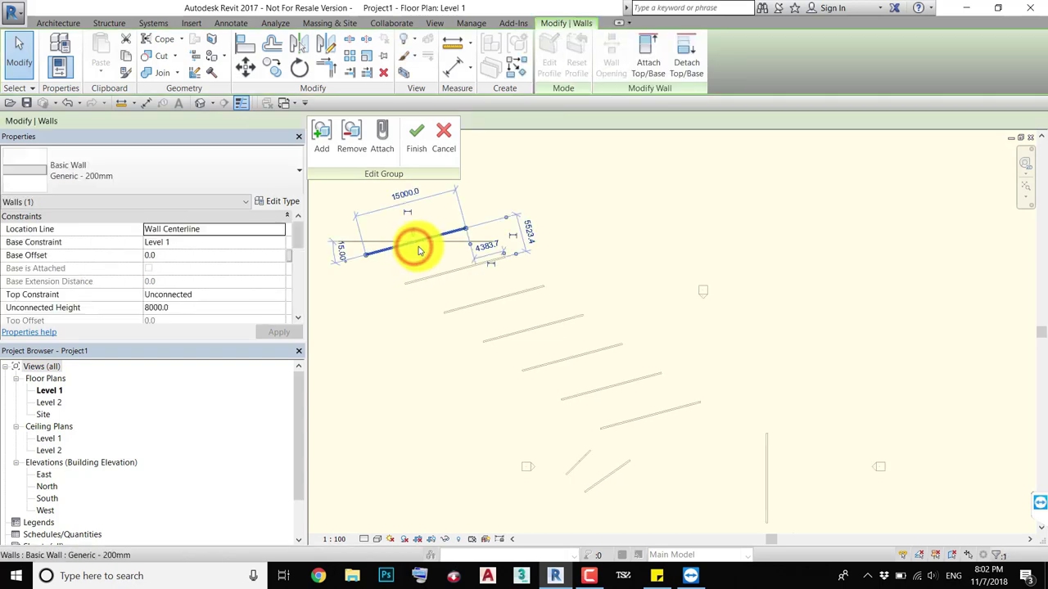
Draw a short angled wall off the top wall and finish the group edit.
key(c)
key(s)
scroll(418, 231, up, 2)
click(417, 231)
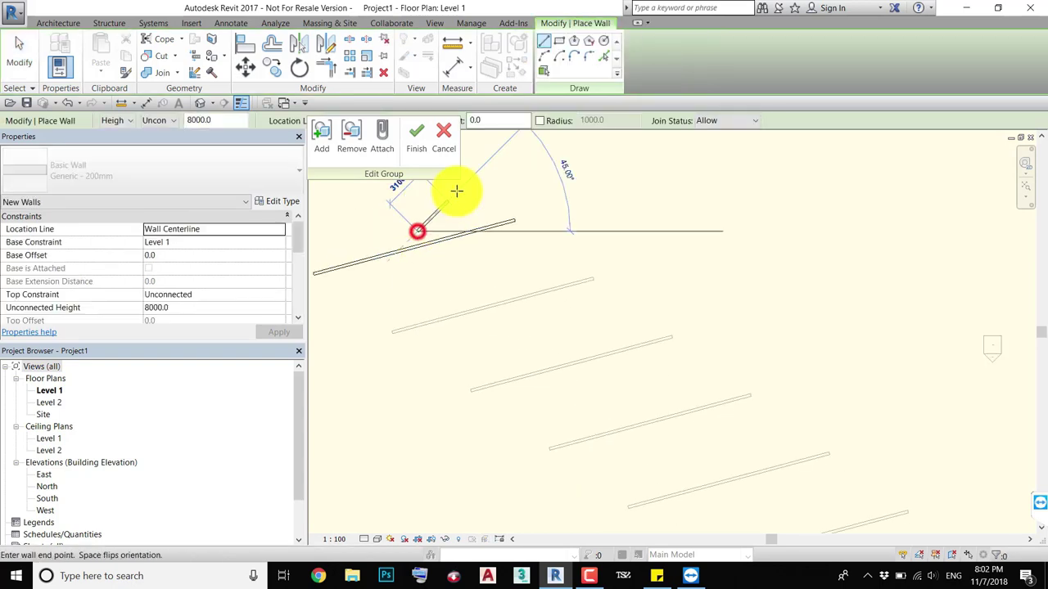
click(459, 188)
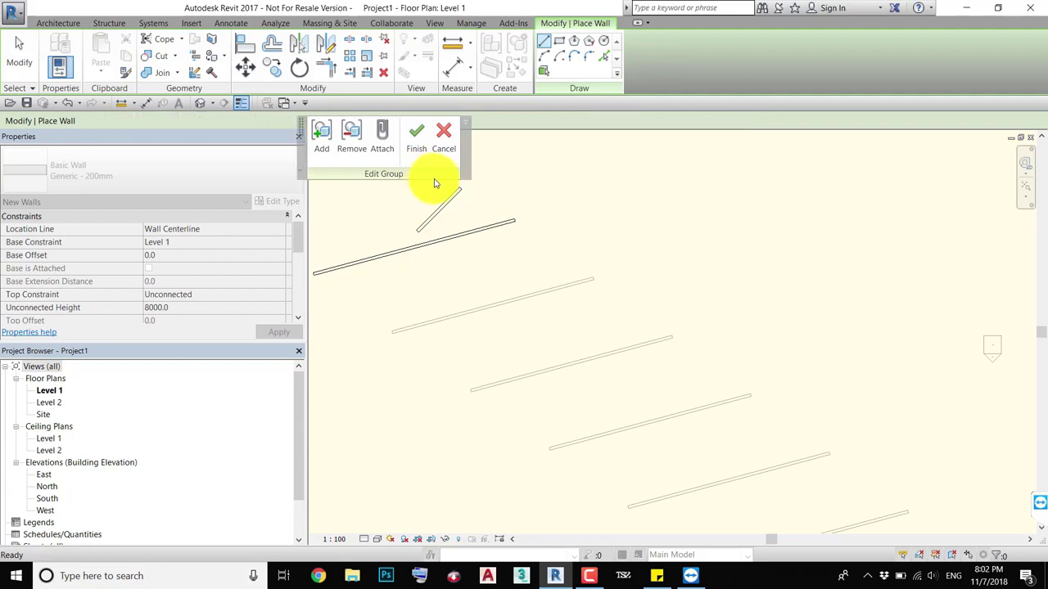
click(416, 141)
click(416, 143)
scroll(562, 374, down, 2)
middle_drag(562, 375, 541, 339)
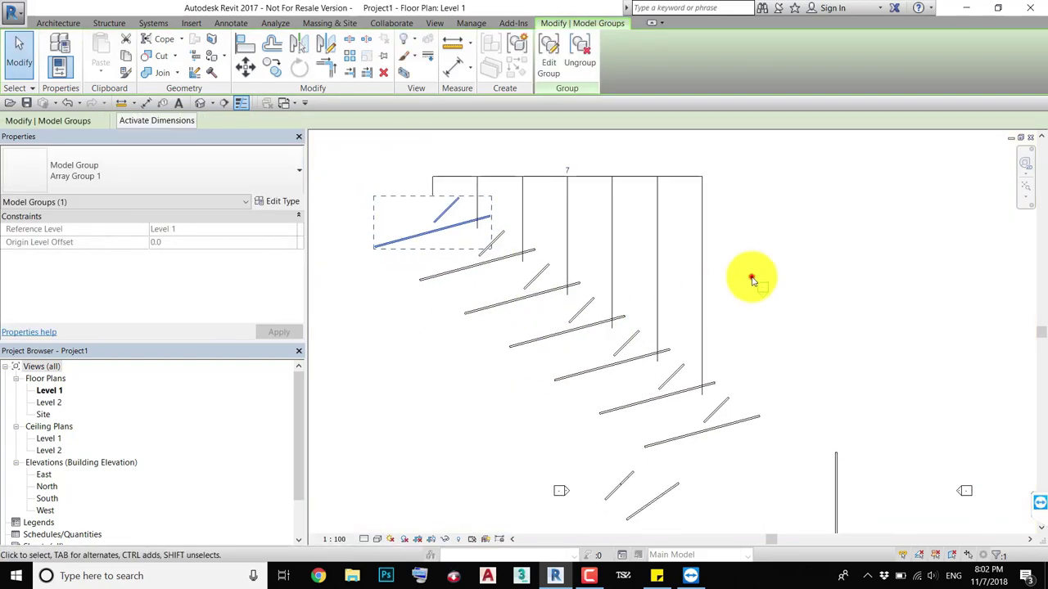
click(751, 276)
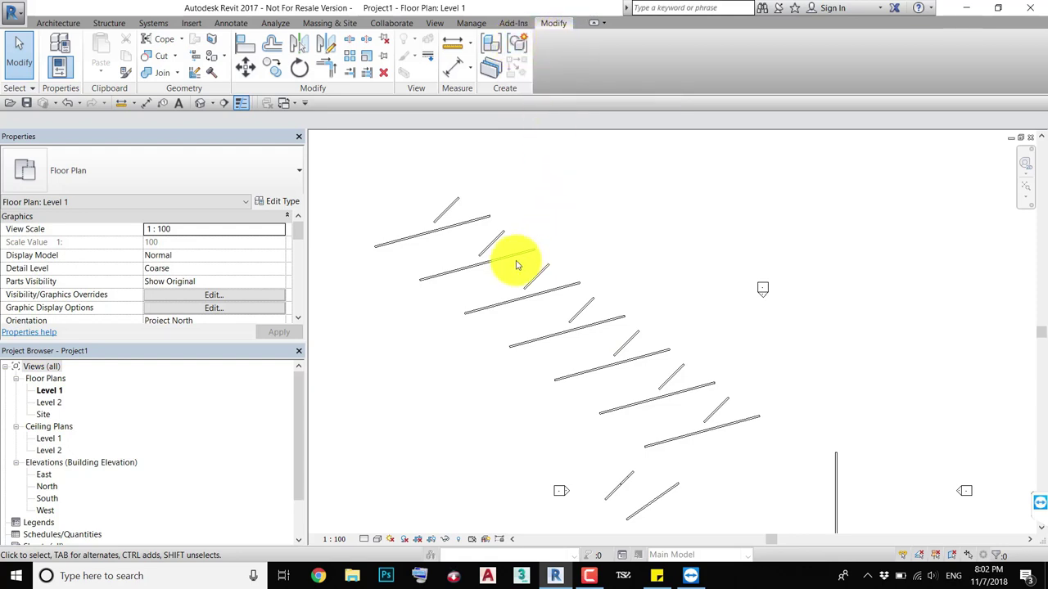
middle_drag(521, 256, 551, 260)
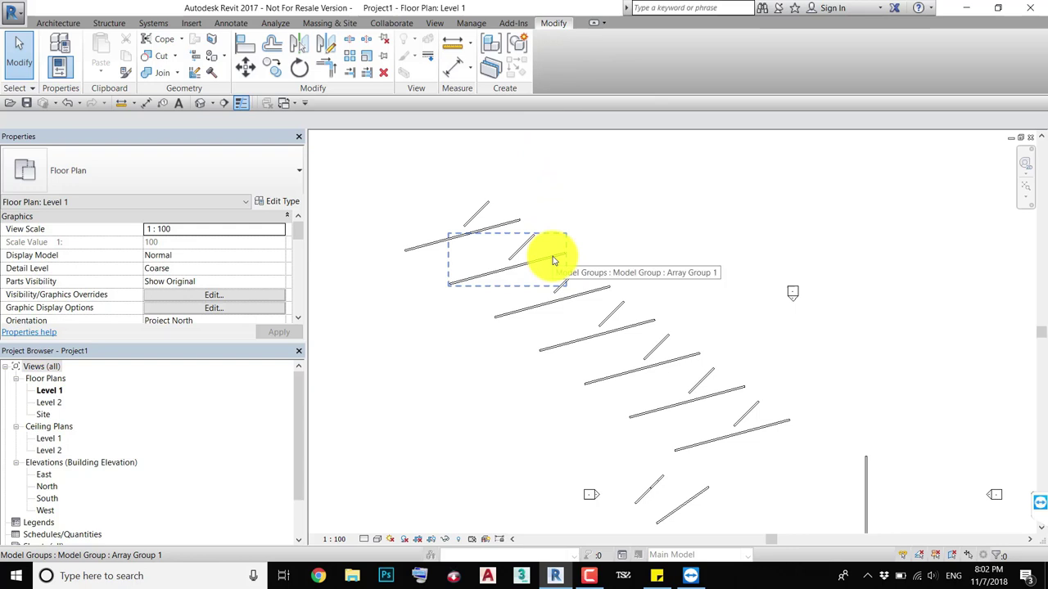
Edit Array Group 1 again, draw a second short wall off the long wall, and finish.
double_click(553, 260)
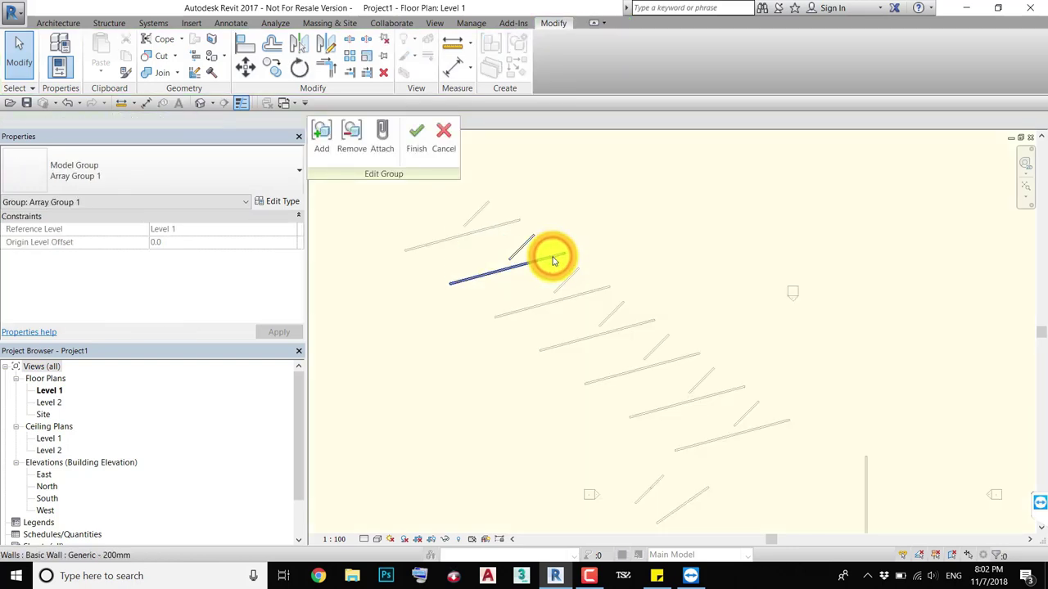
key(w)
key(a)
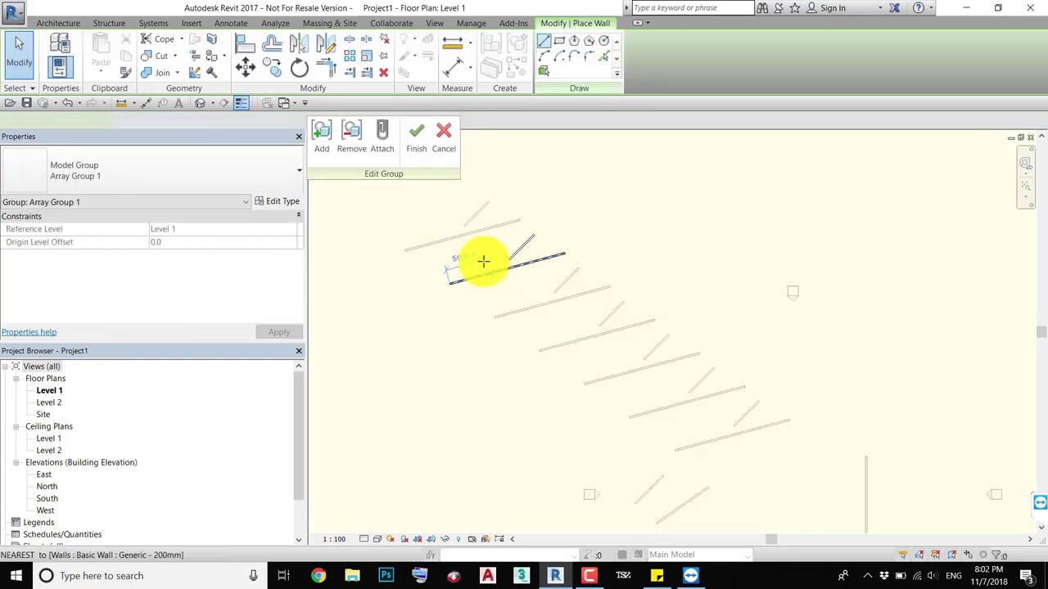
click(483, 254)
click(453, 246)
key(Escape)
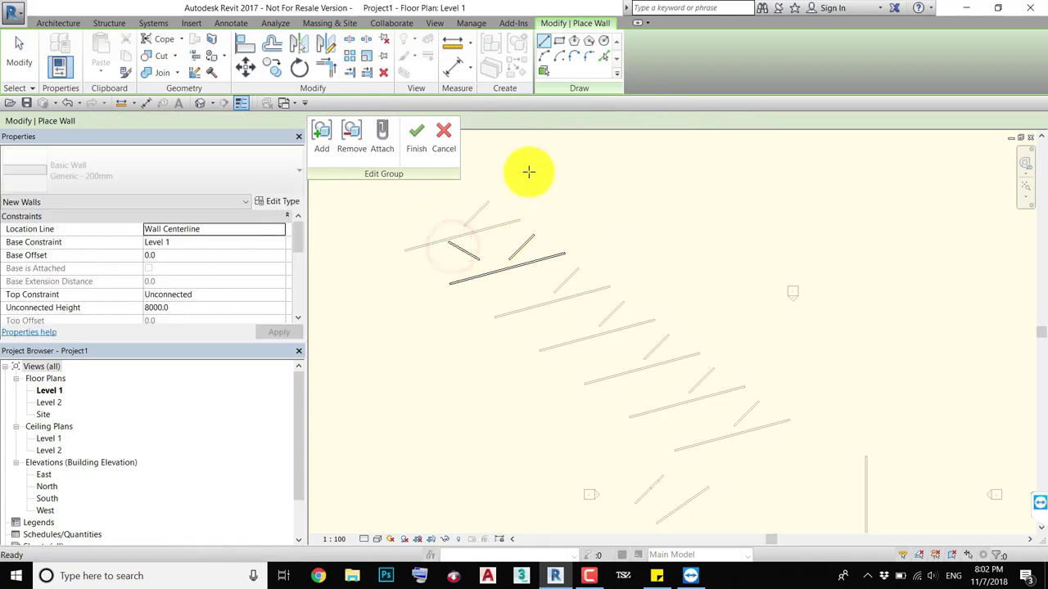
key(Escape)
click(404, 131)
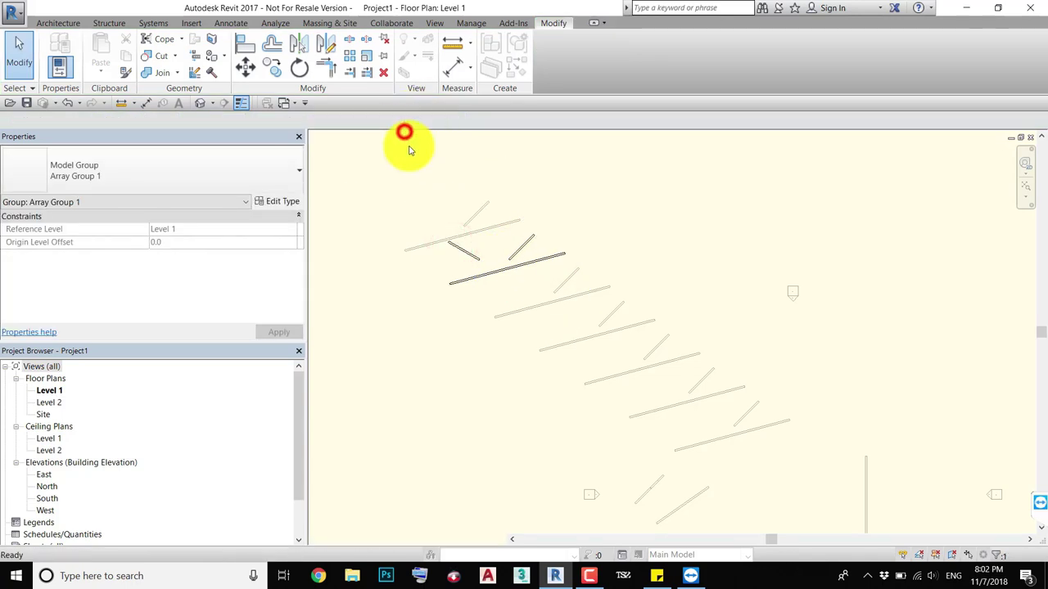
click(485, 232)
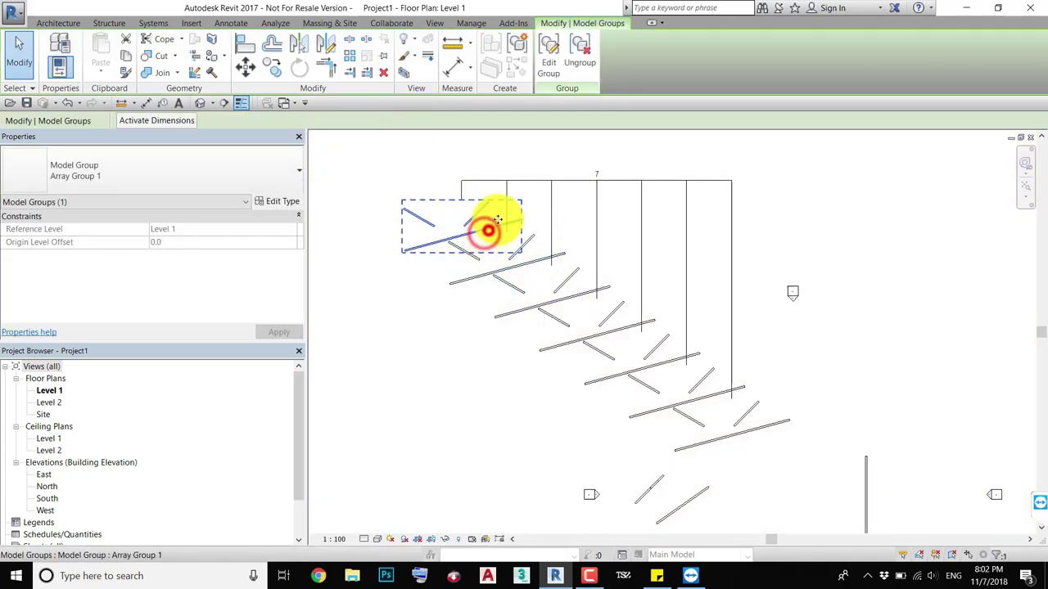
Drag the first array group to a new position to respace the linear array.
mouse_move(497, 219)
mouse_down()
mouse_move(549, 325)
mouse_move(565, 329)
mouse_up()
scroll(622, 343, down, 2)
middle_drag(654, 375, 557, 296)
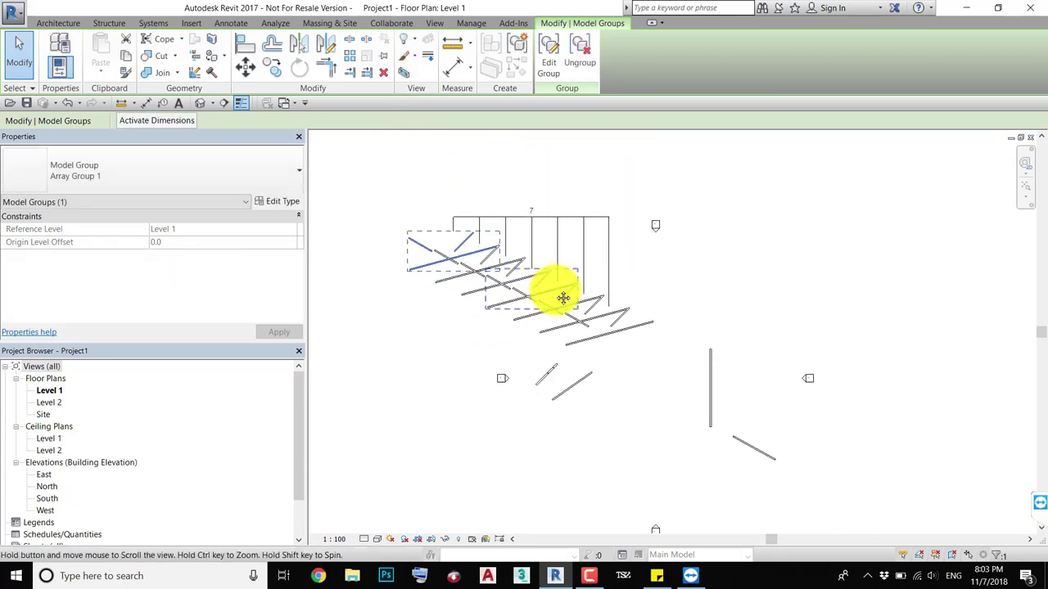
Array the vertical wall ungrouped, placing one copy to its right.
click(708, 394)
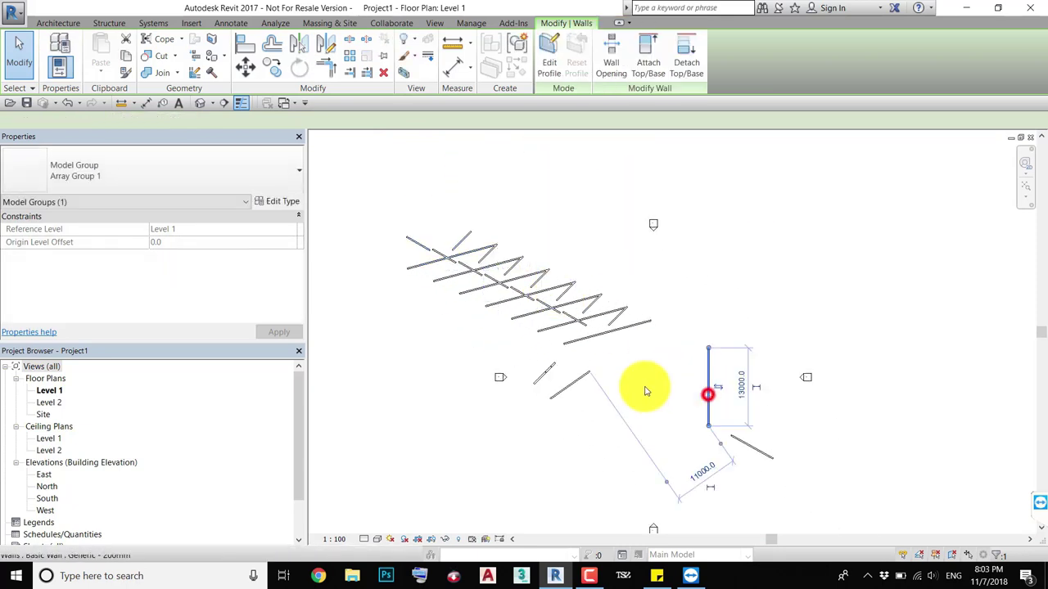
click(348, 61)
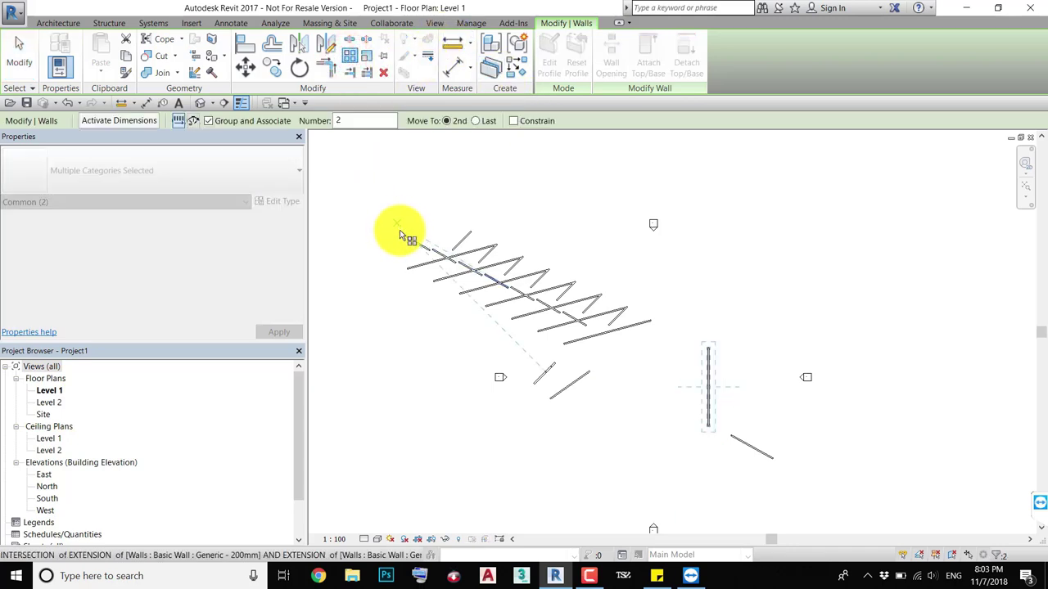
click(239, 123)
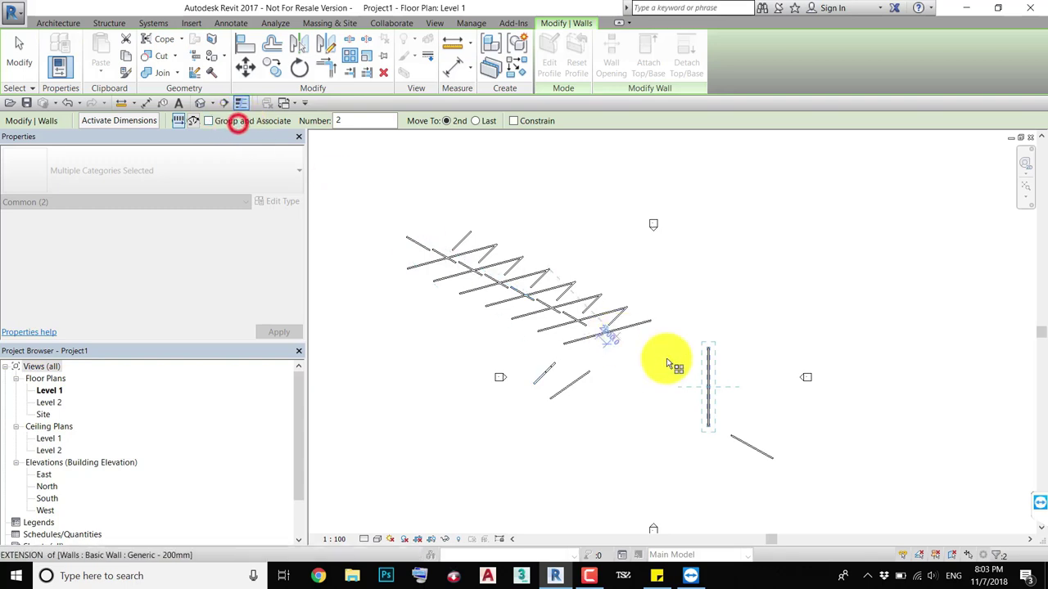
click(711, 372)
click(770, 371)
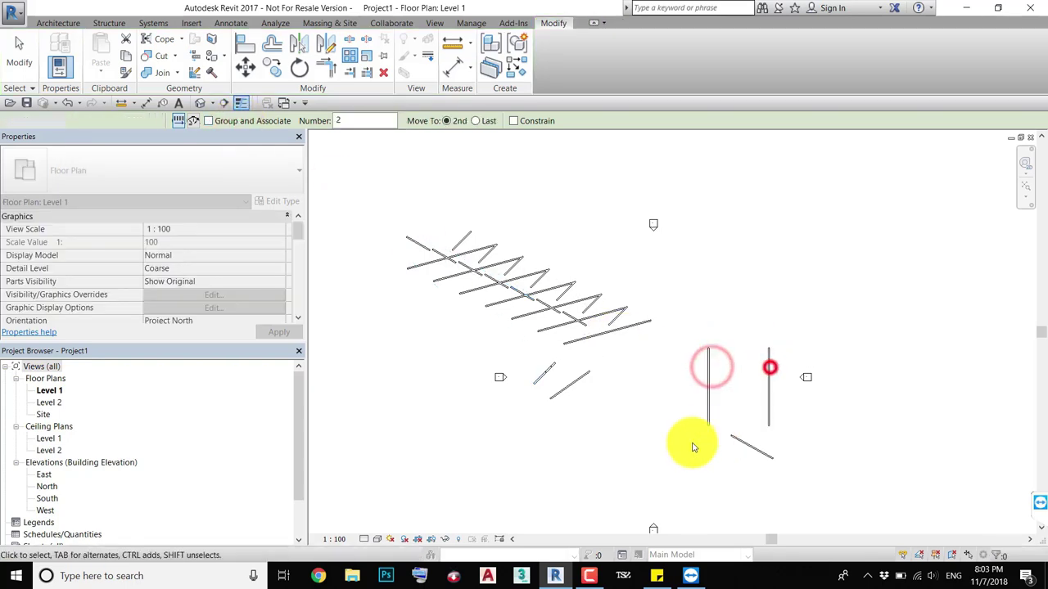
Zoom in on the two vertical walls and select the left one.
middle_drag(690, 398, 688, 356)
scroll(737, 307, up, 1)
scroll(737, 307, up, 2)
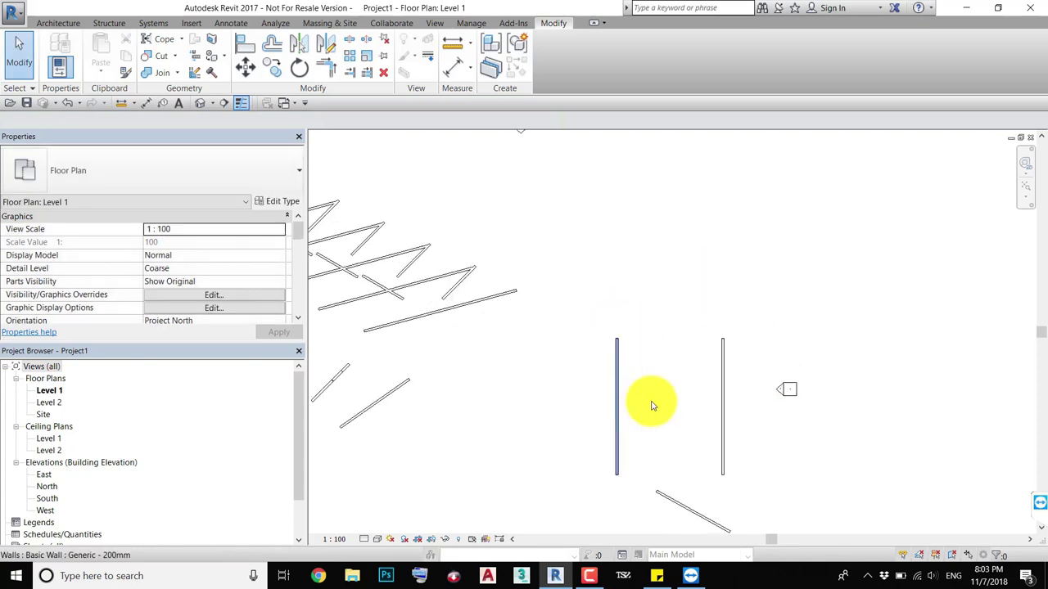
drag(756, 304, 666, 477)
drag(711, 303, 596, 398)
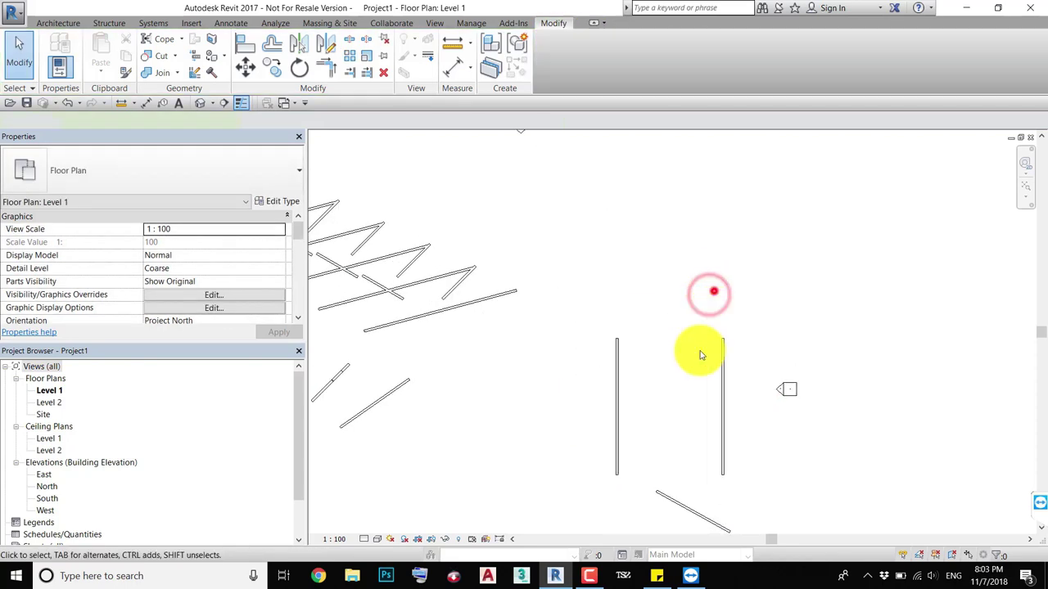
drag(771, 305, 681, 381)
drag(684, 296, 606, 389)
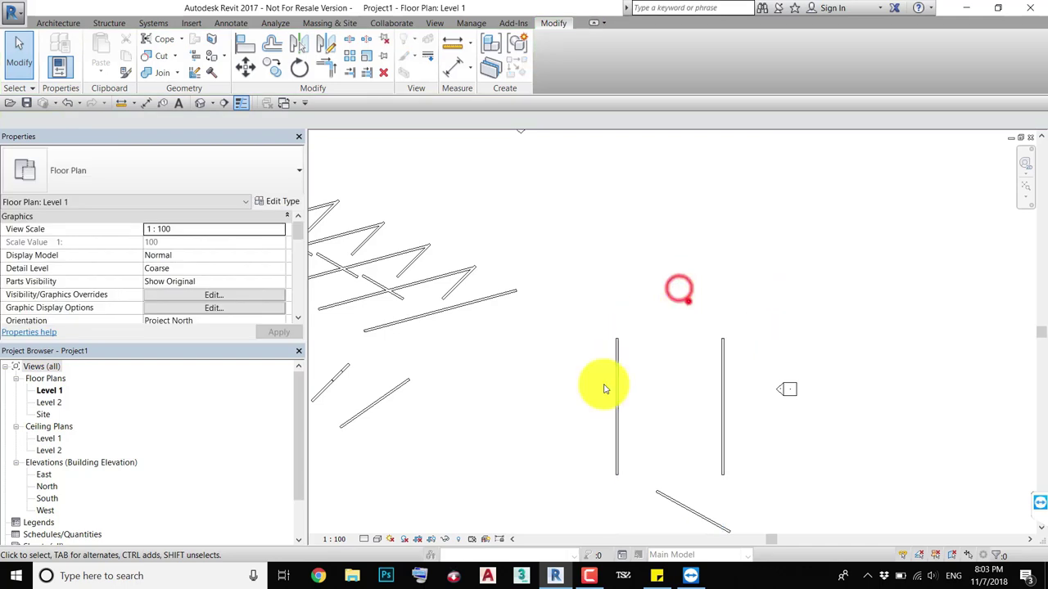
Move the right vertical wall upward, keeping it 10000 to the right of the original.
drag(738, 297, 673, 415)
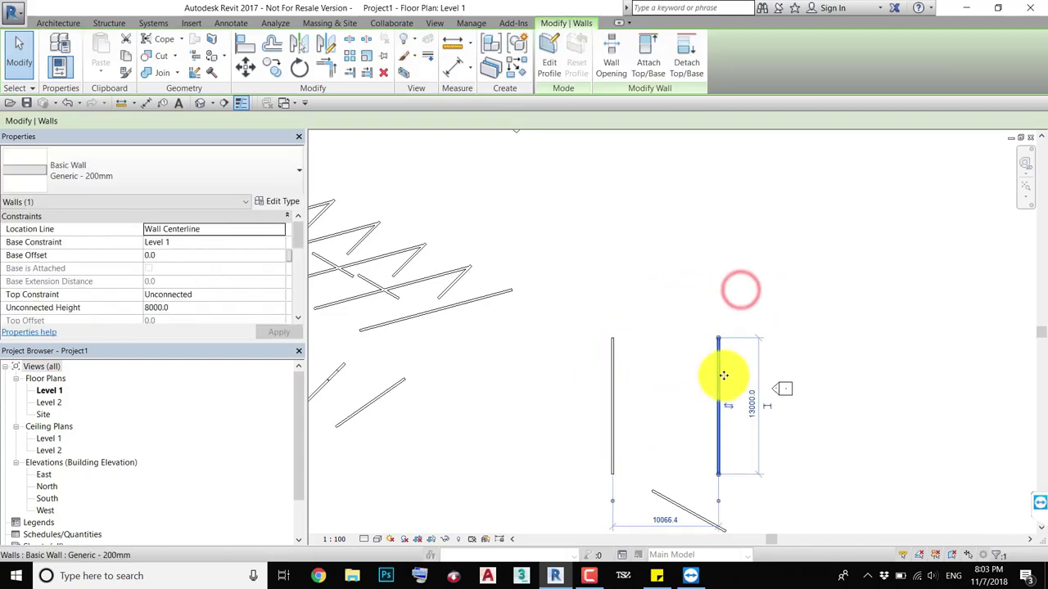
drag(724, 374, 725, 214)
drag(666, 386, 499, 423)
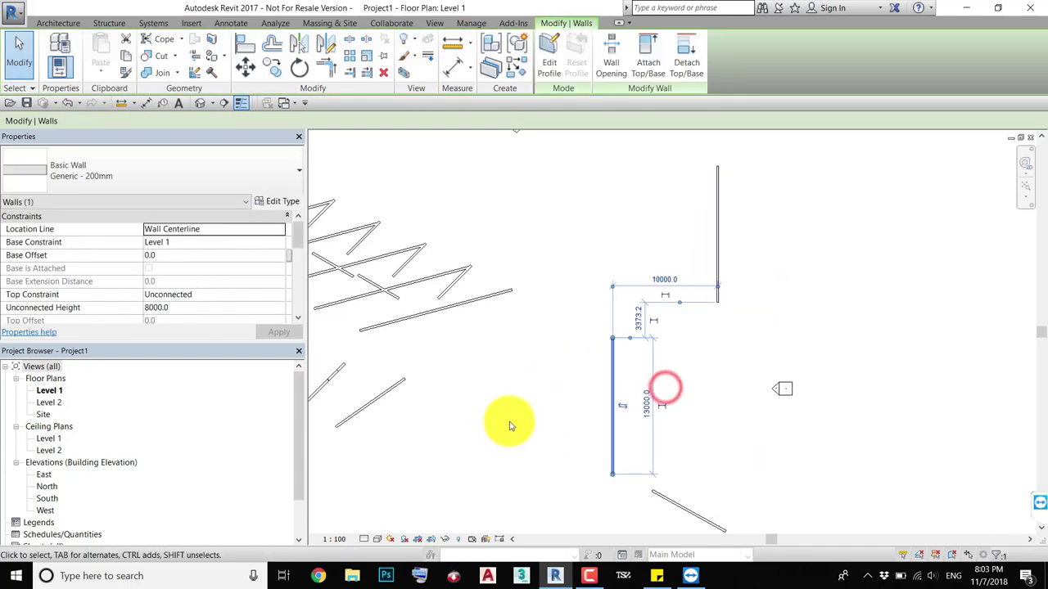
scroll(532, 393, down, 2)
click(711, 248)
drag(706, 267, 644, 362)
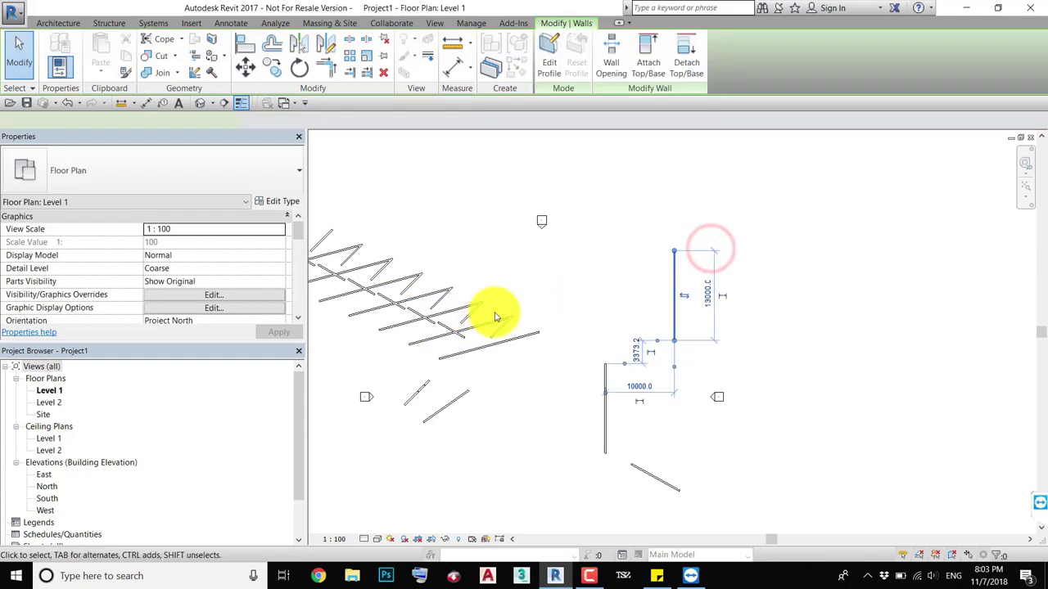
middle_drag(491, 311, 529, 334)
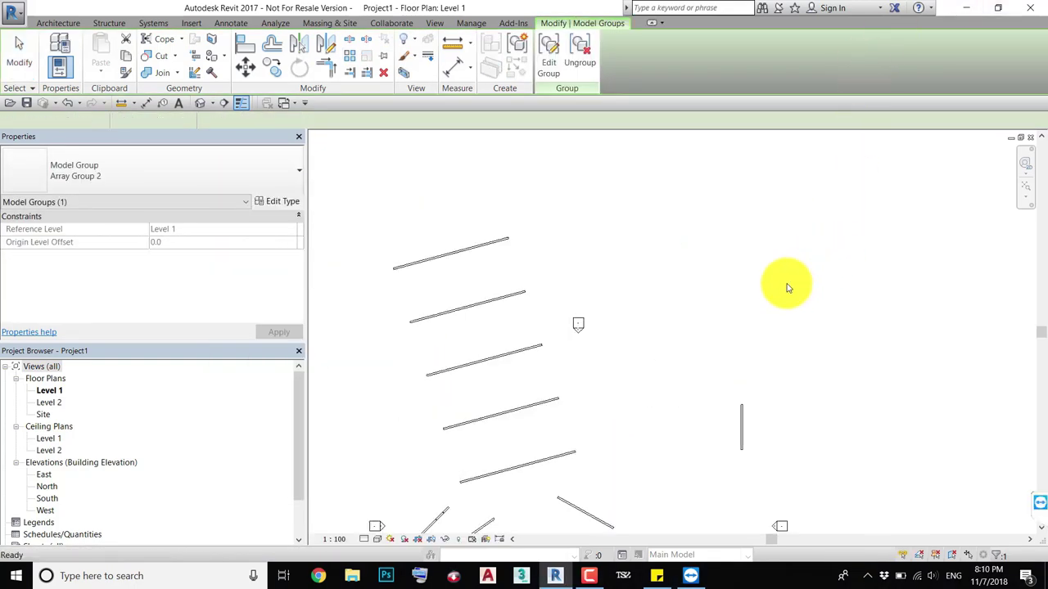
Start a radial array on the right vertical wall, centred at the wall-extension intersection.
drag(765, 366, 669, 461)
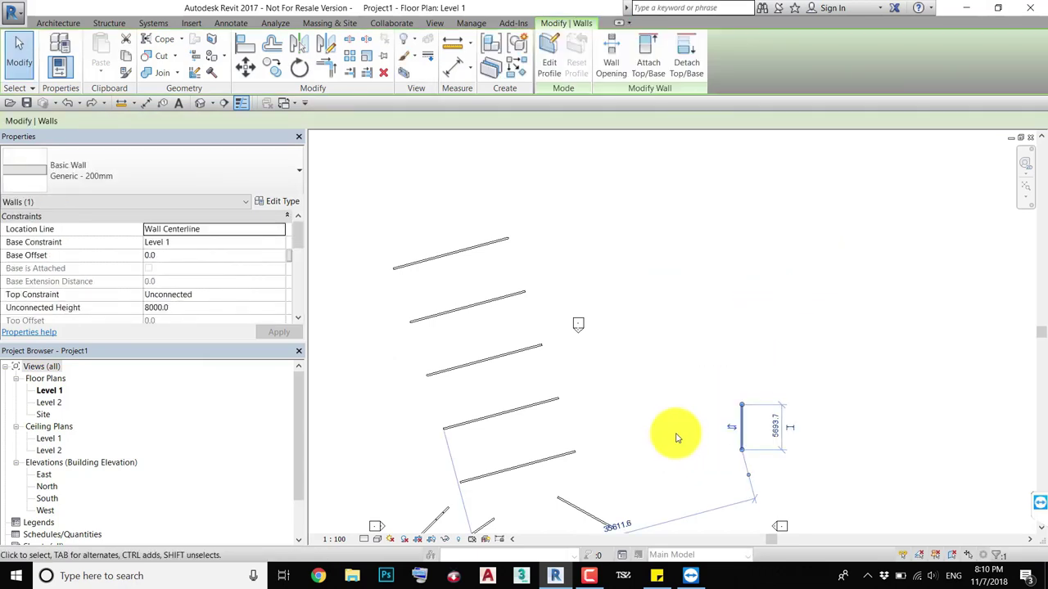
click(354, 62)
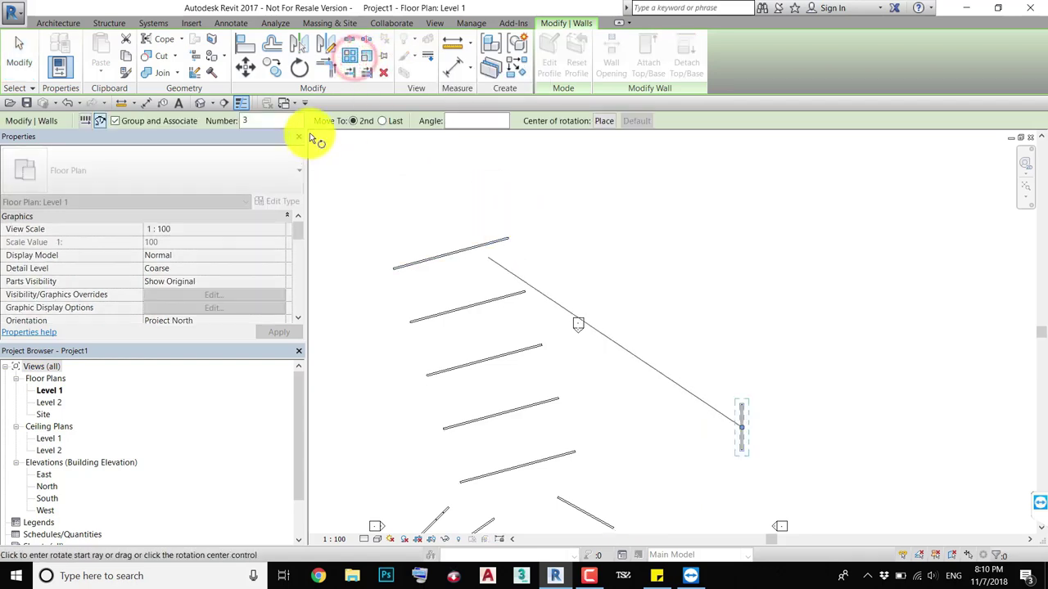
click(100, 122)
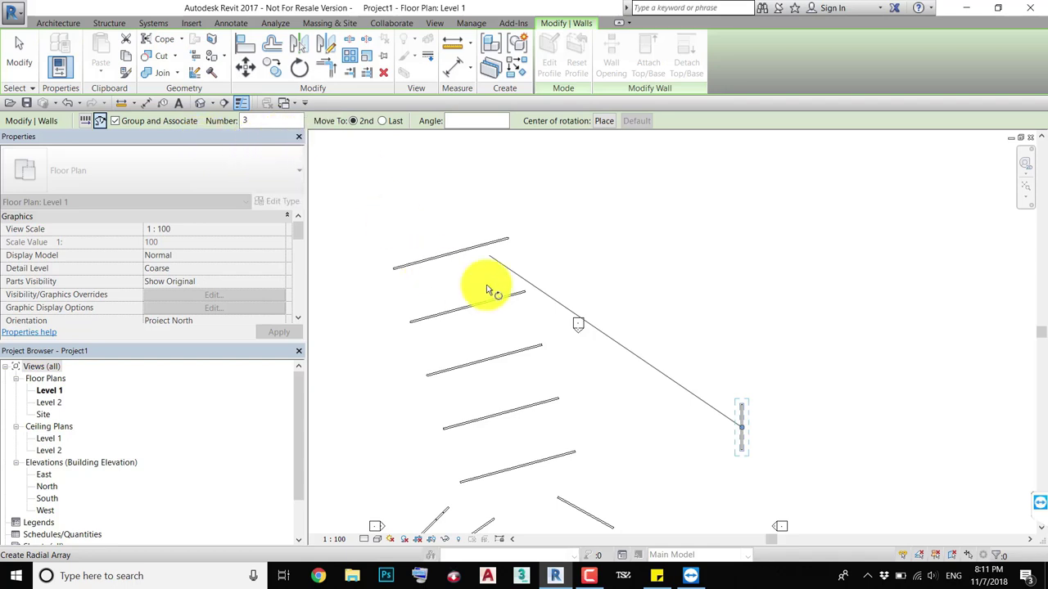
key(space)
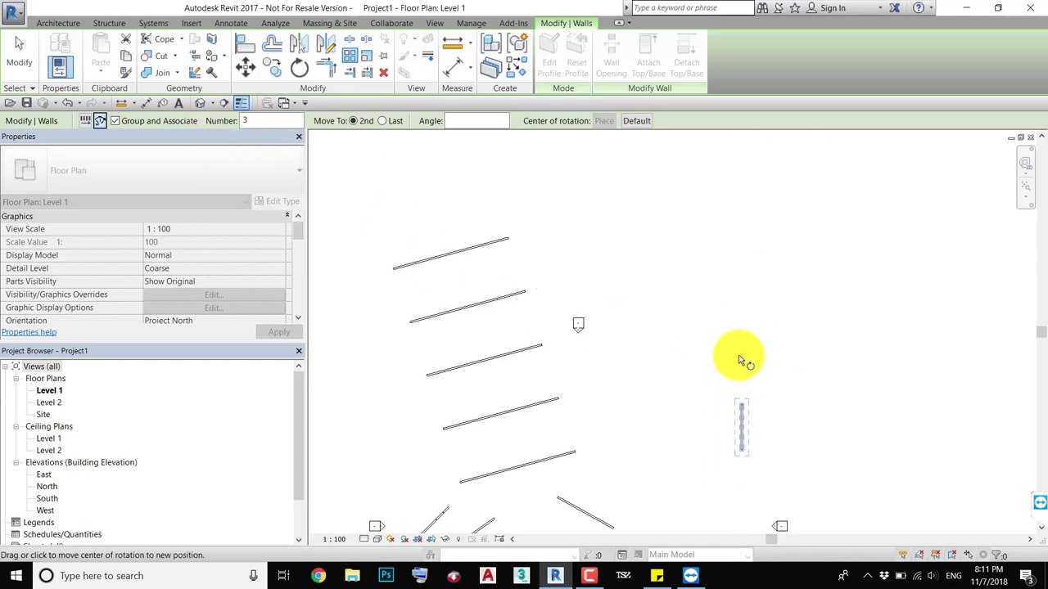
drag(738, 356, 739, 350)
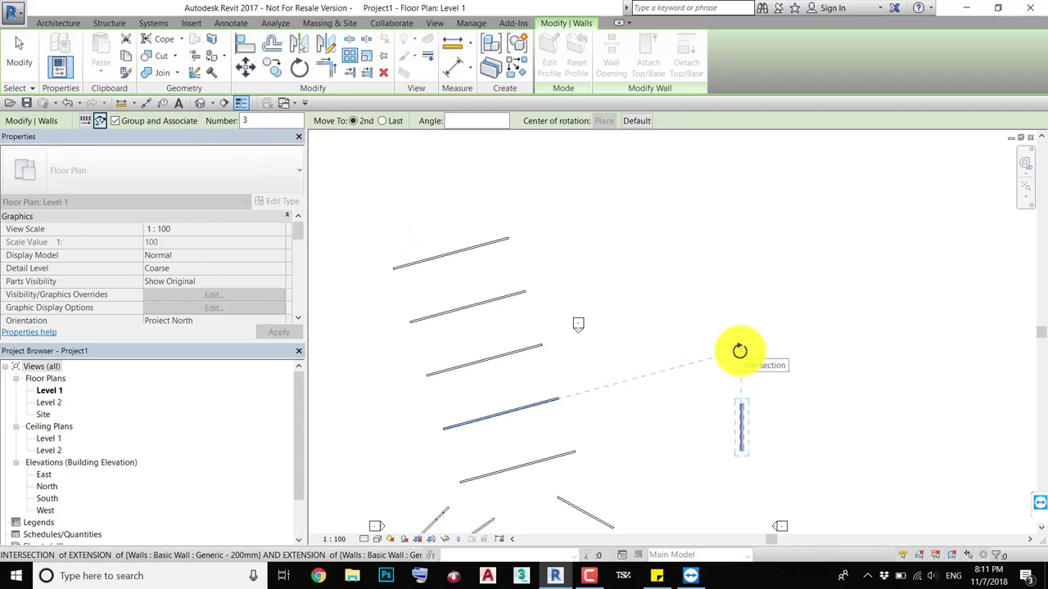
drag(739, 350, 740, 350)
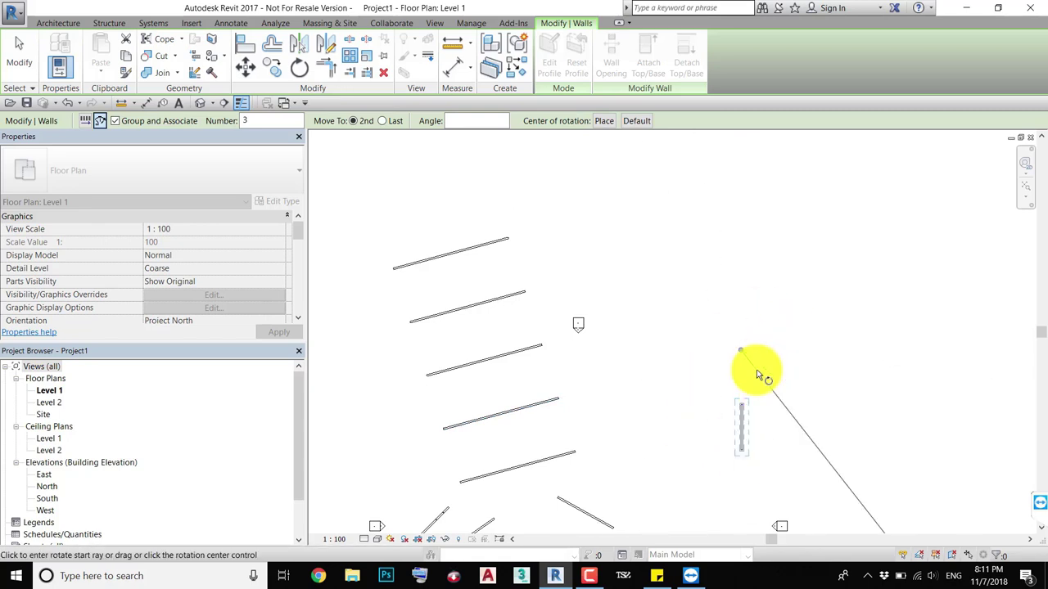
Set the radial array to 30° between copies with 6 walls.
click(738, 454)
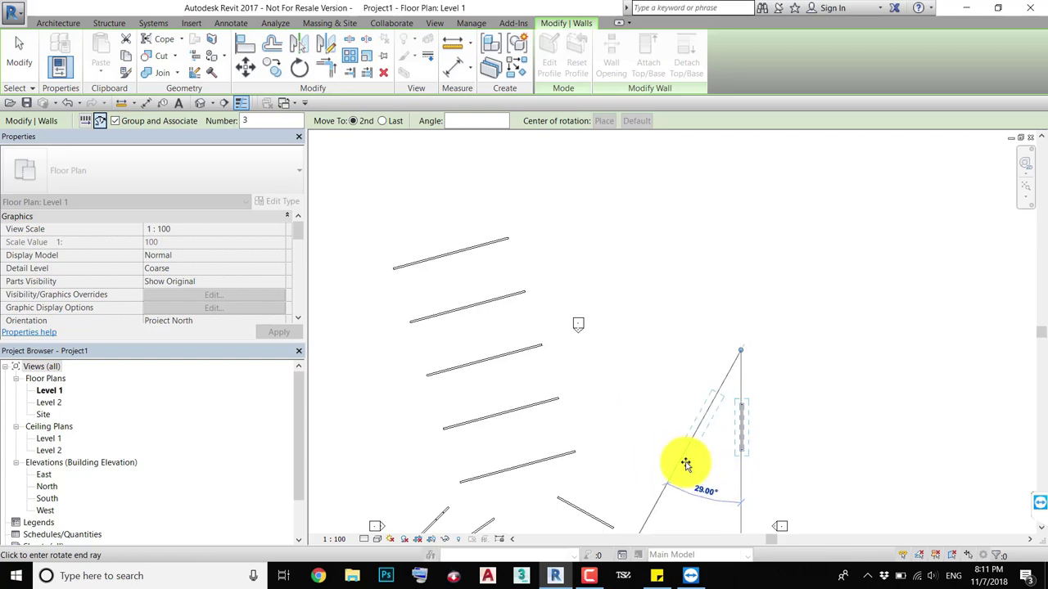
text(30)
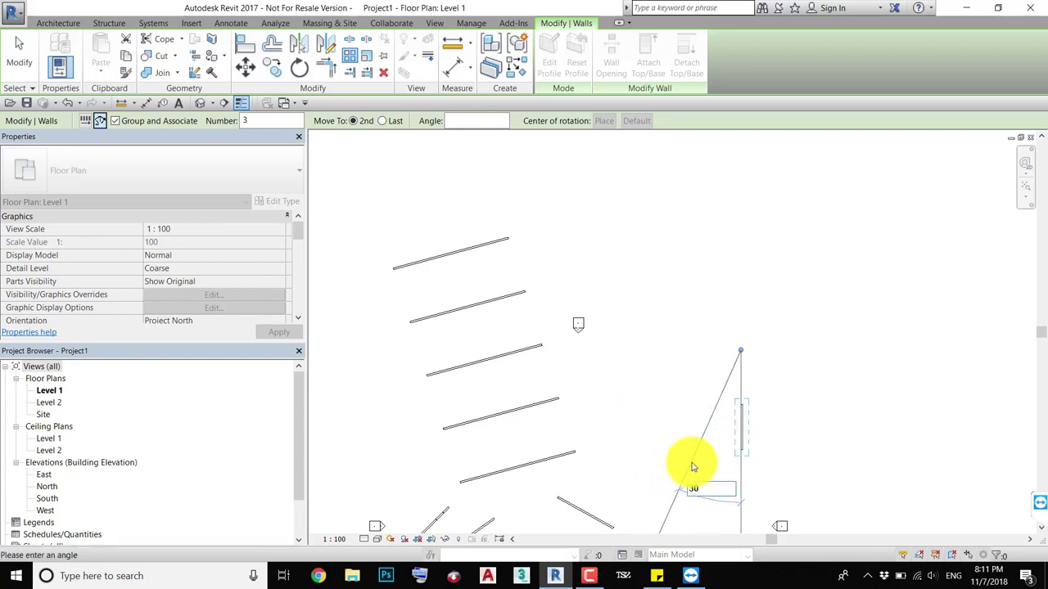
key(Return)
text(6)
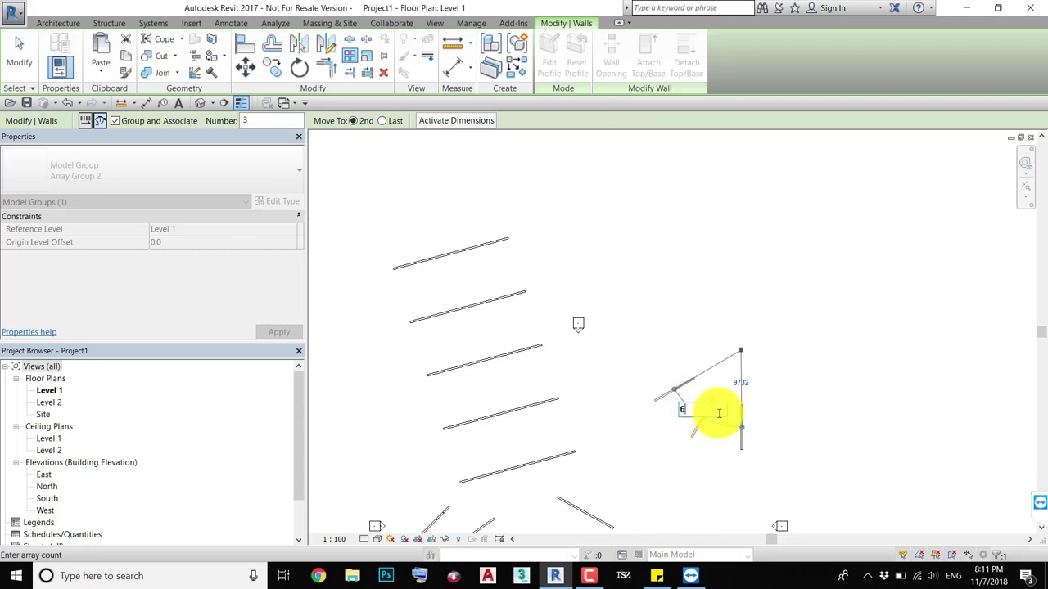
key(Return)
click(772, 319)
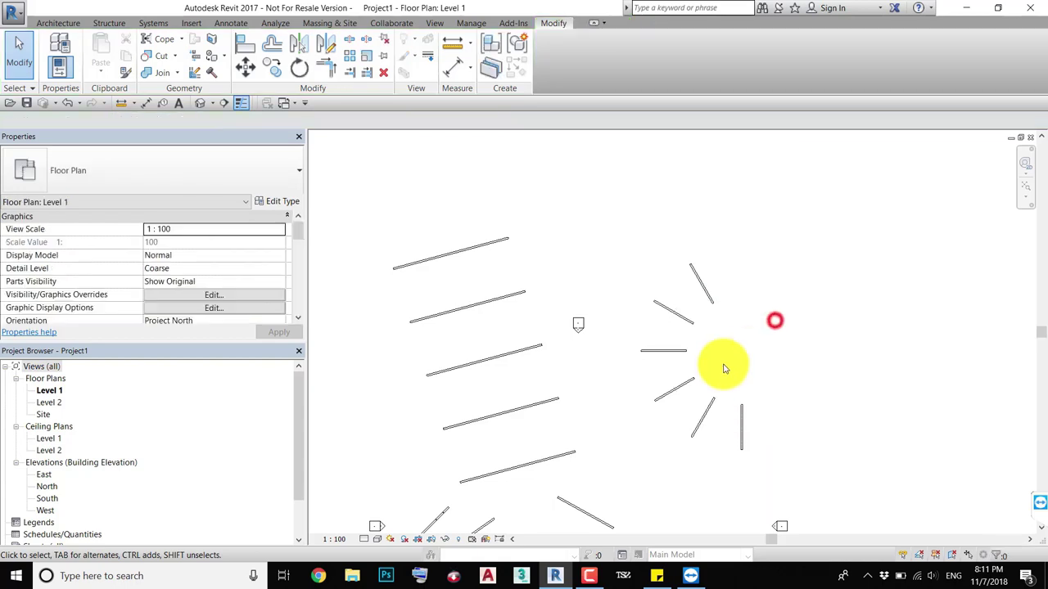
Reshape Array Group 2's arc and radius so its six walls fan across roughly a quarter circle.
click(701, 278)
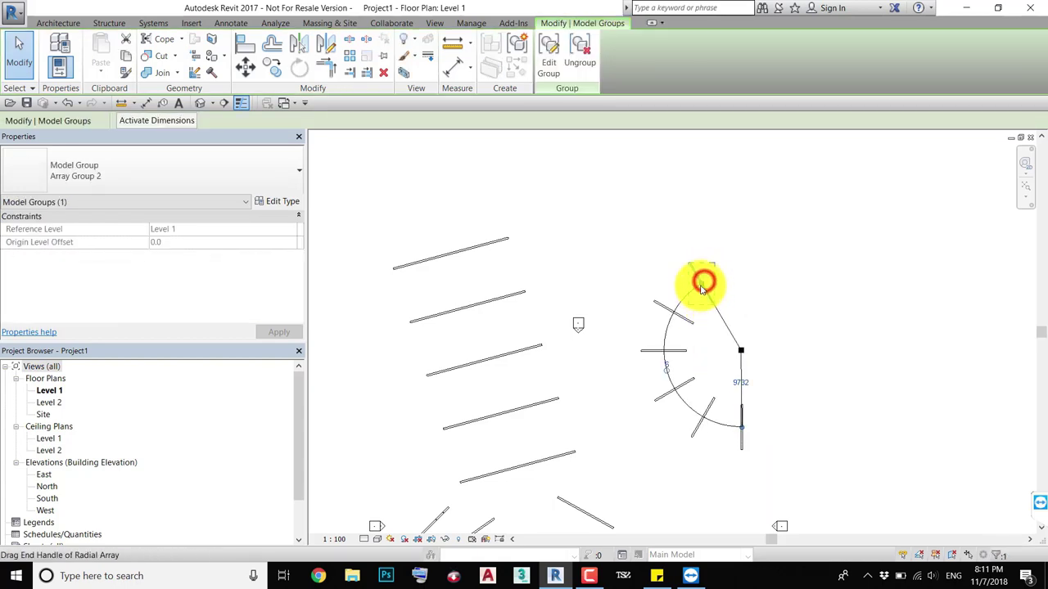
mouse_move(701, 282)
mouse_down()
mouse_move(681, 313)
mouse_move(700, 389)
mouse_up()
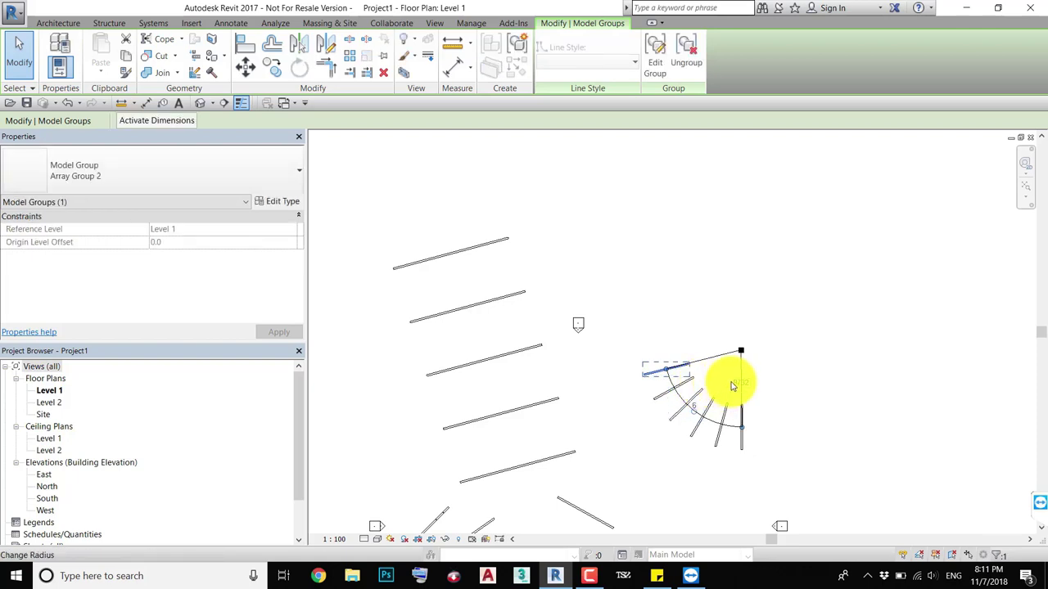
mouse_move(737, 385)
mouse_down()
mouse_move(680, 393)
mouse_move(796, 304)
mouse_up()
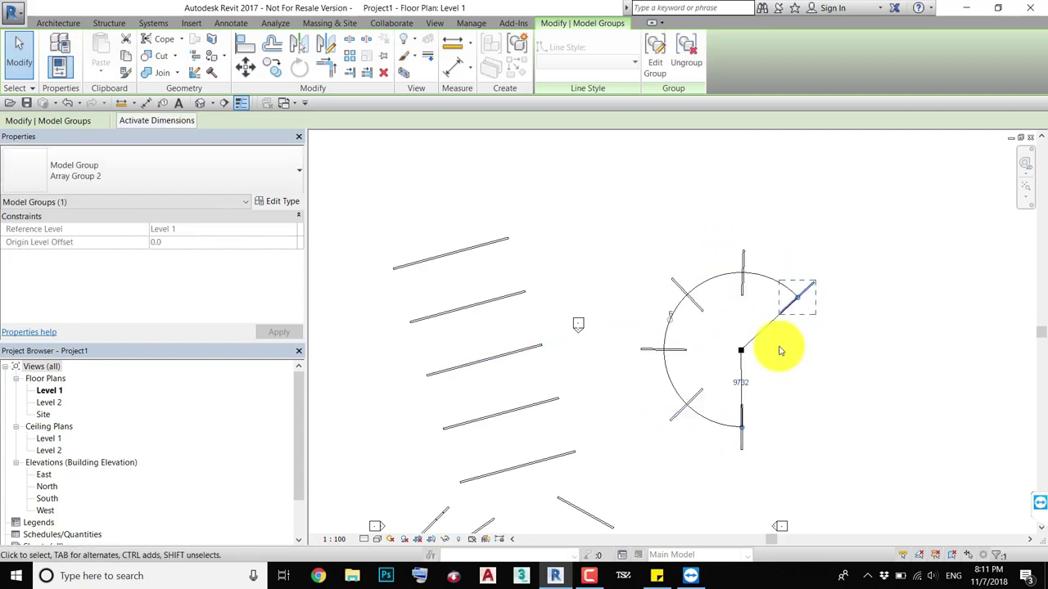
key(ctrl+z)
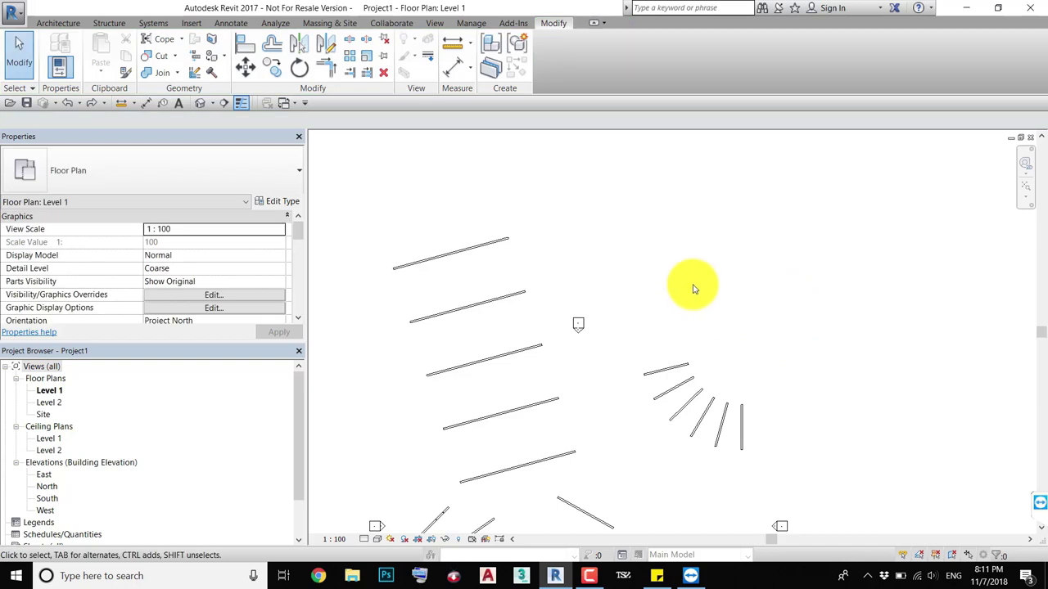
Move the lone diagonal wall down-right into the open area below.
middle_drag(521, 264, 570, 278)
middle_drag(666, 385, 622, 339)
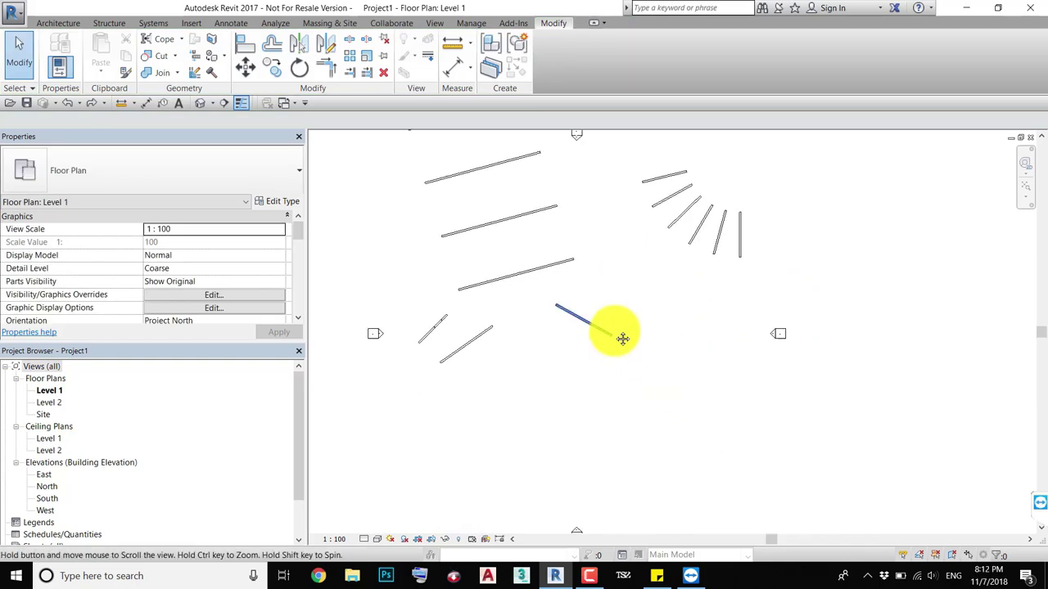
click(599, 322)
drag(578, 315, 653, 415)
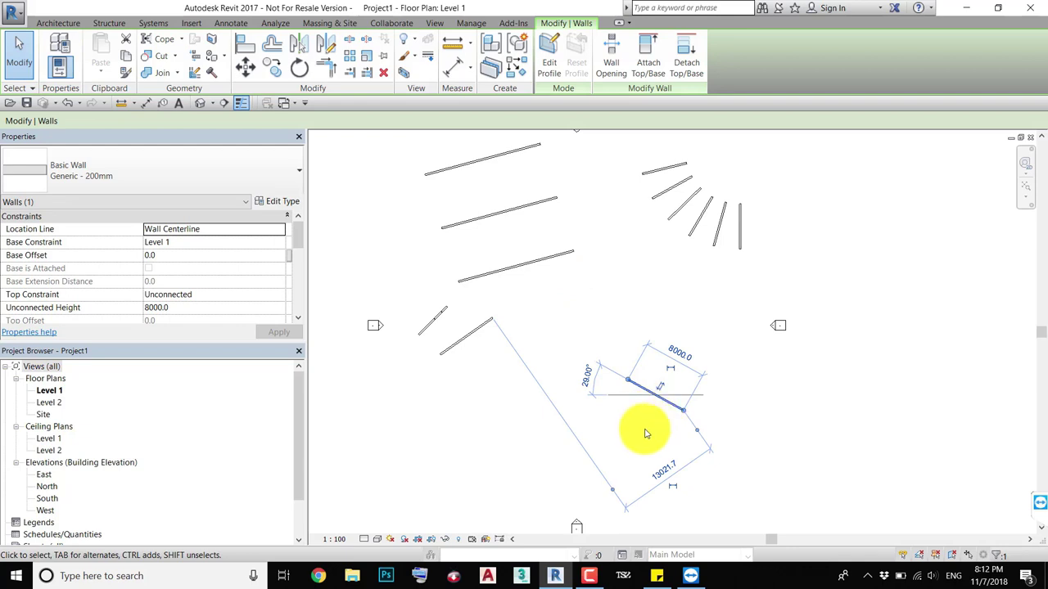
Array the moved wall linearly from its end with 5000 spacing as a grouped pair.
key(a)
key(r)
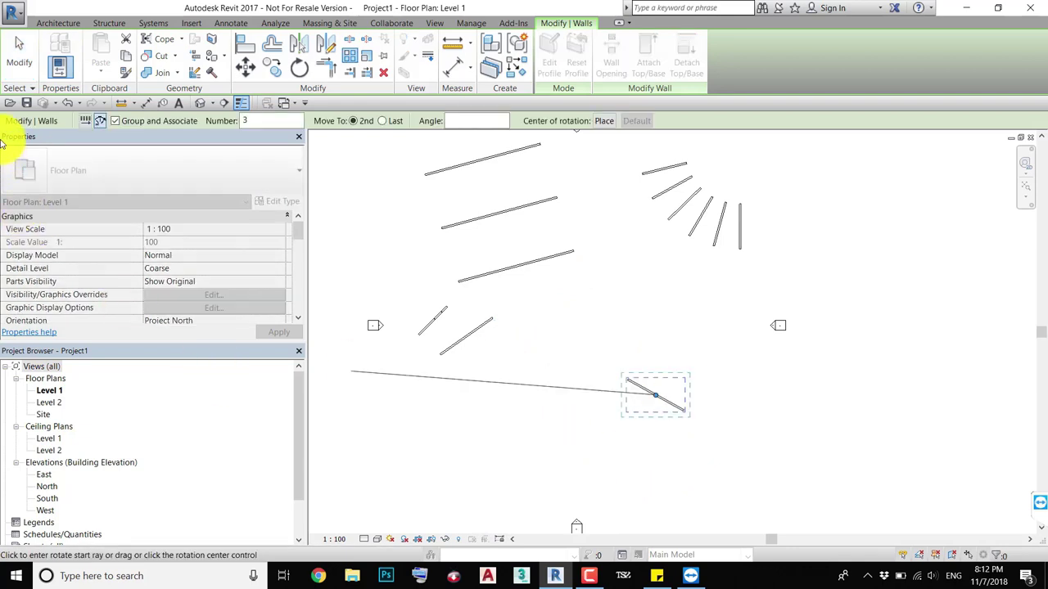
click(83, 122)
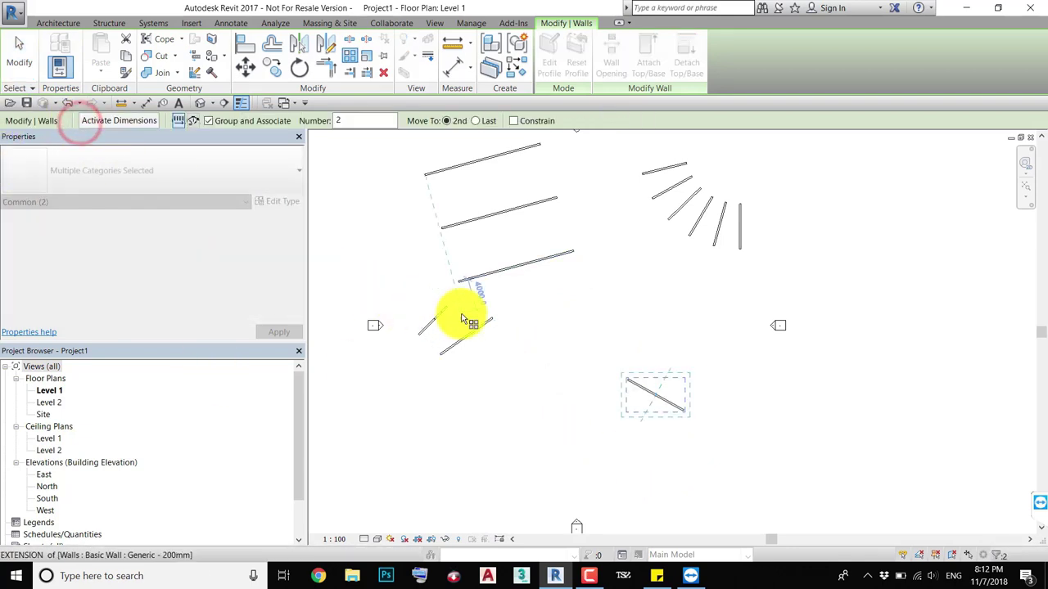
click(641, 384)
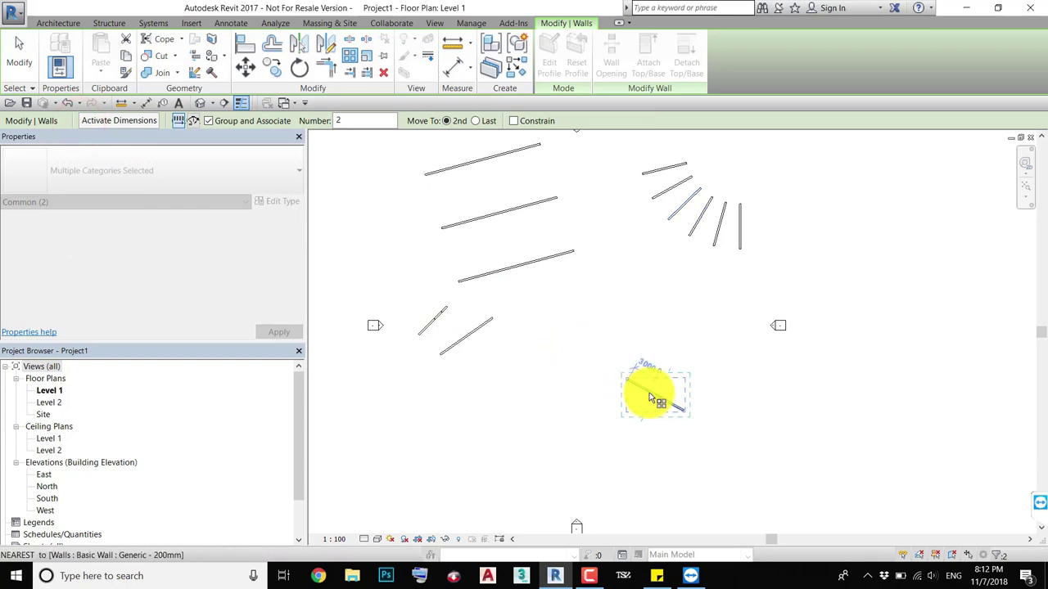
click(643, 386)
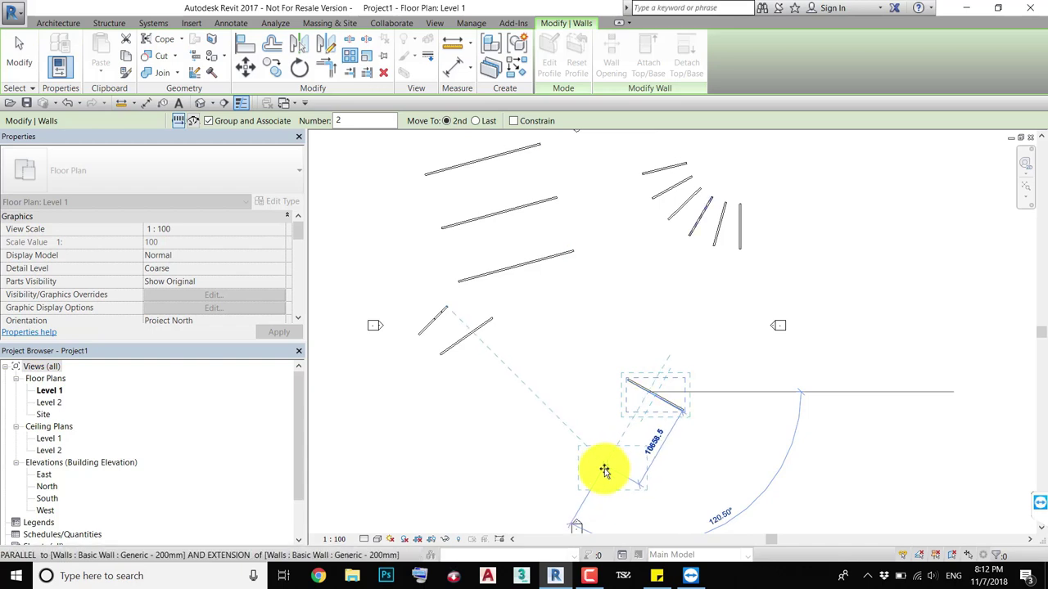
text(5000)
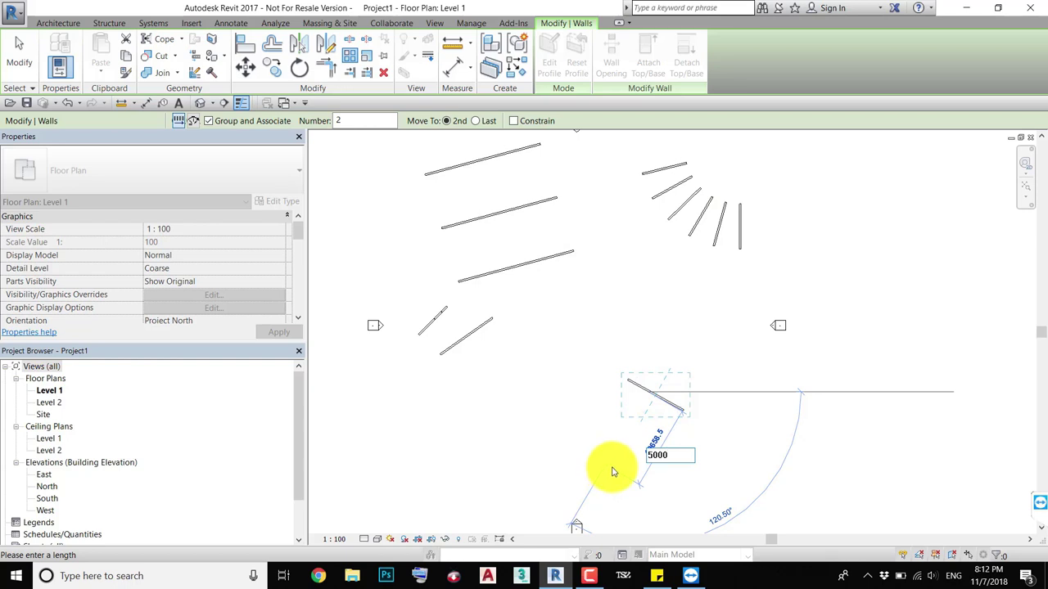
key(Return)
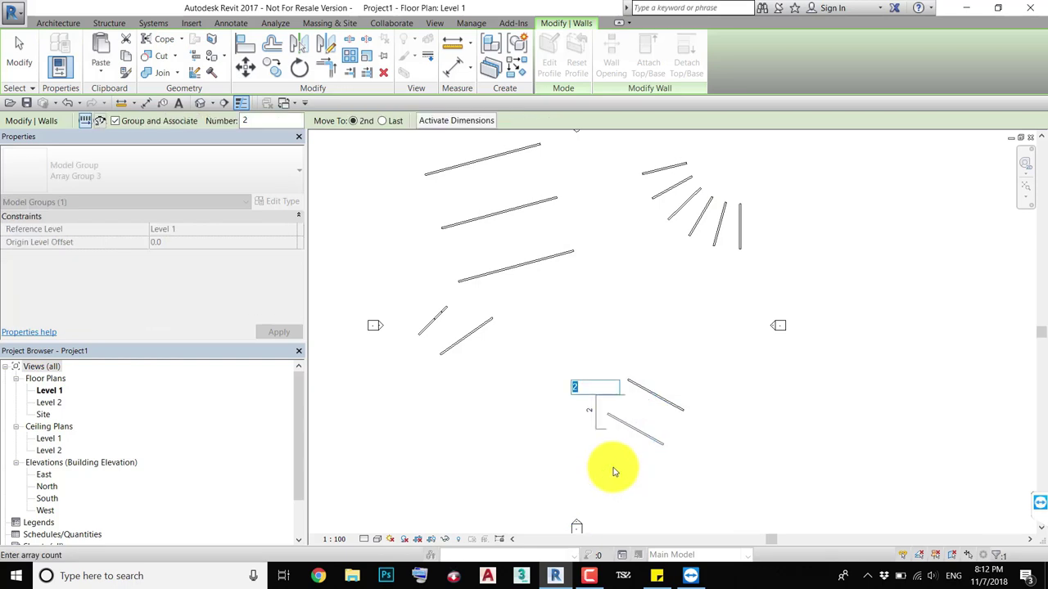
Change Array Group 3's count to 6, giving six parallel angled walls.
click(592, 386)
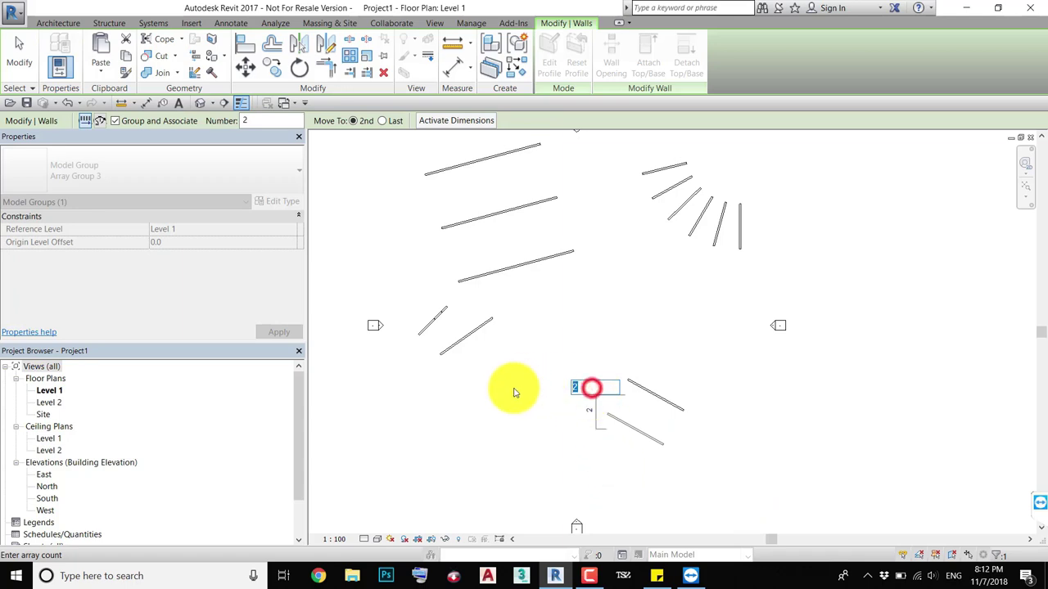
text(6)
key(Return)
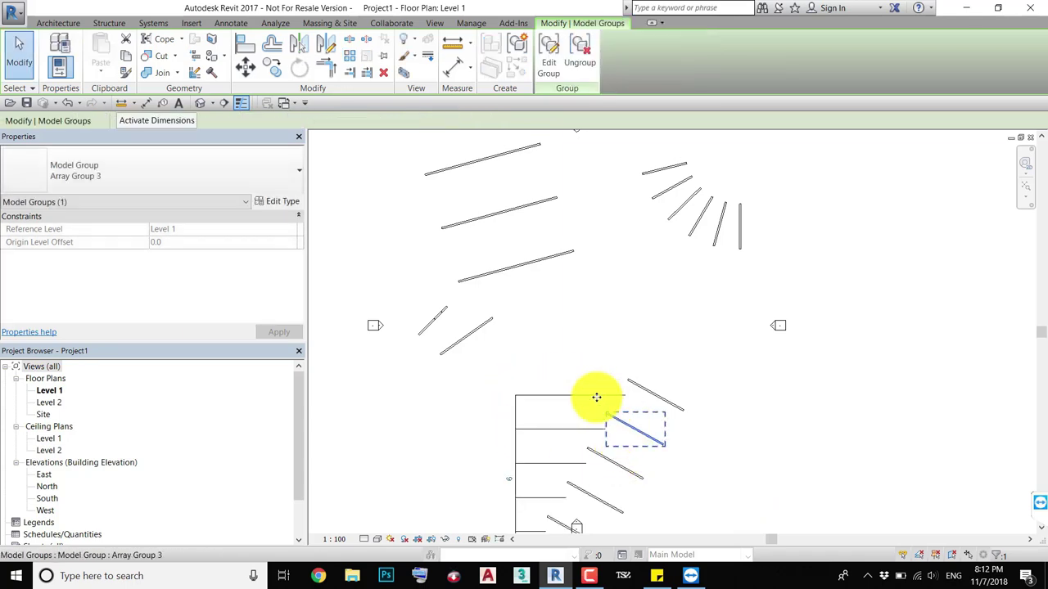
scroll(563, 339, down, 1)
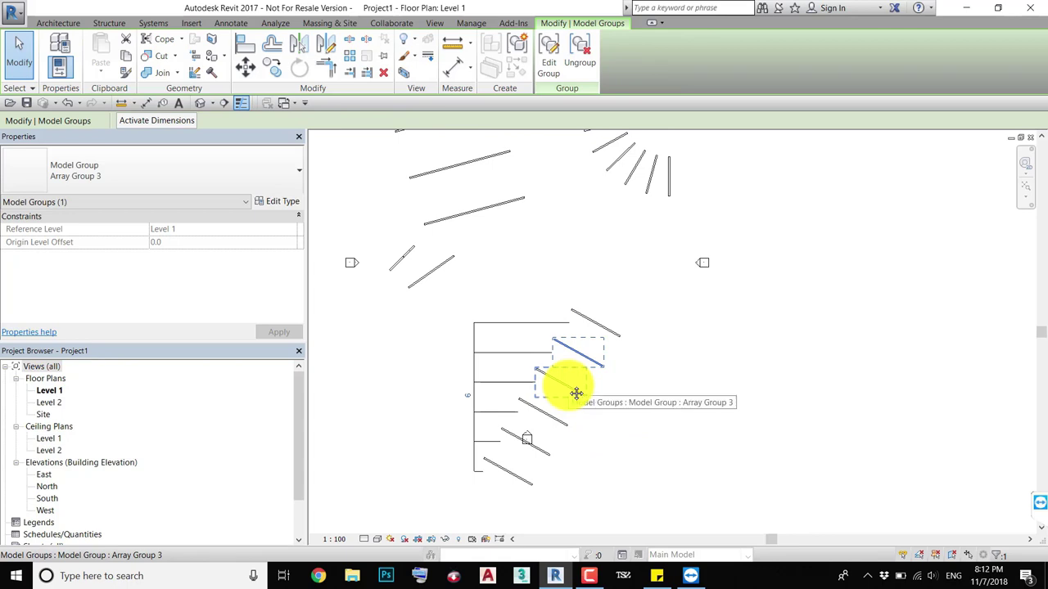